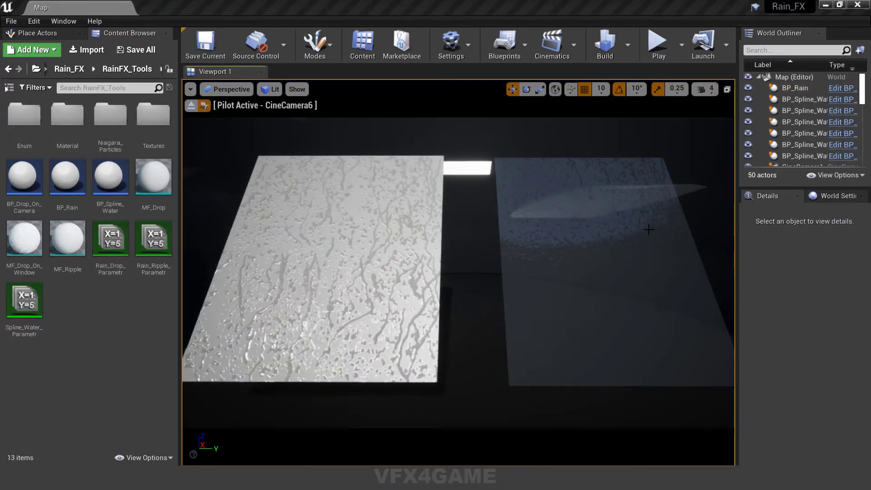
Step: Migrate MF_Drop_On_Window and its textures to Wiper_Effect's Content folder, then switch to that editor
click(31, 245)
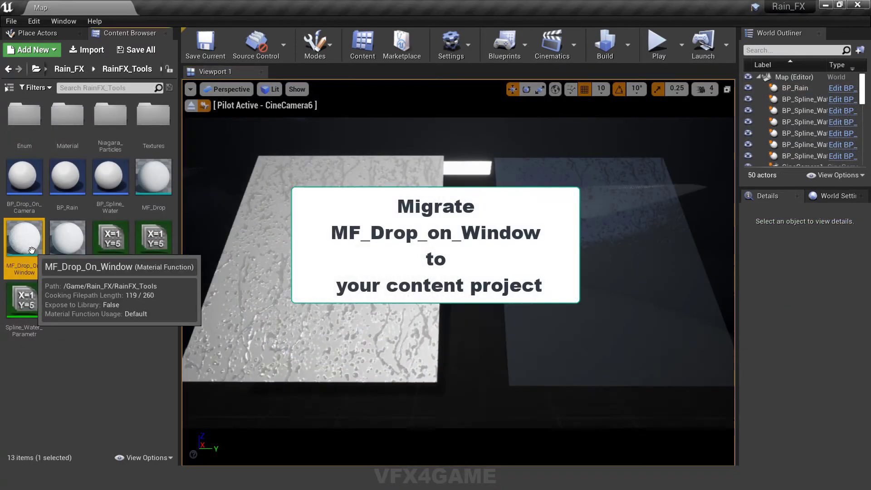
right_click(31, 245)
mouse_move(79, 277)
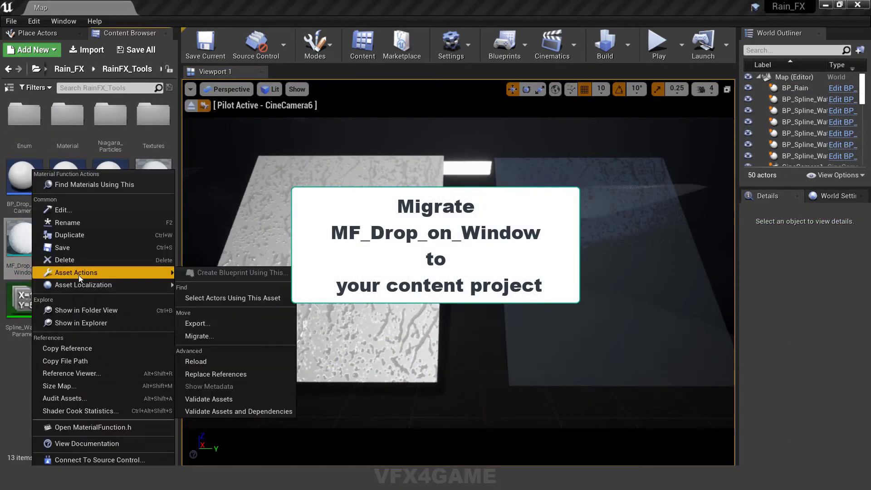
click(226, 335)
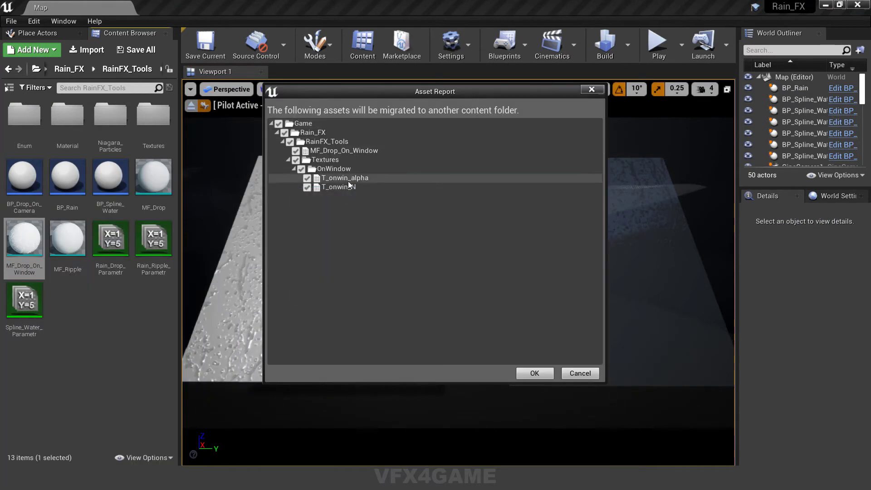
key(Return)
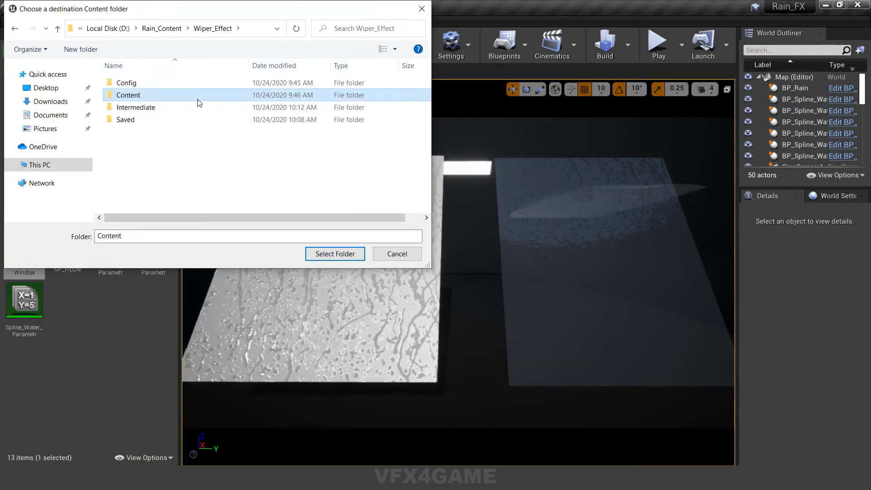
click(336, 254)
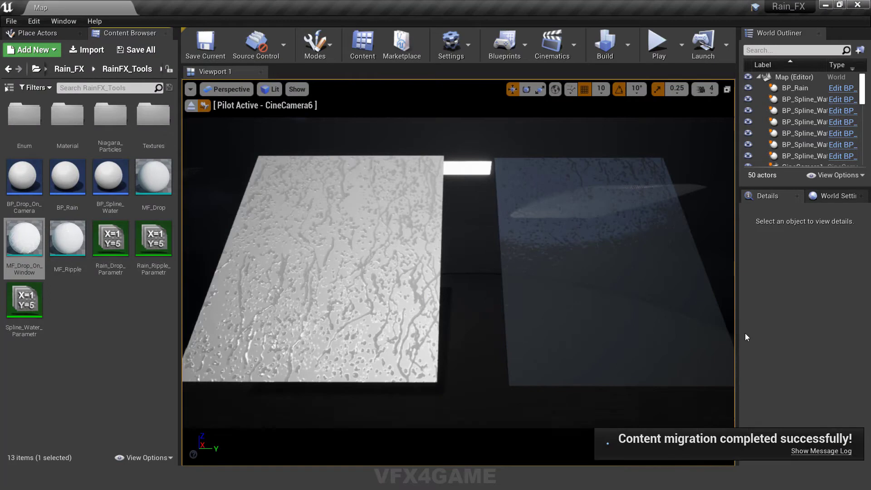
click(559, 437)
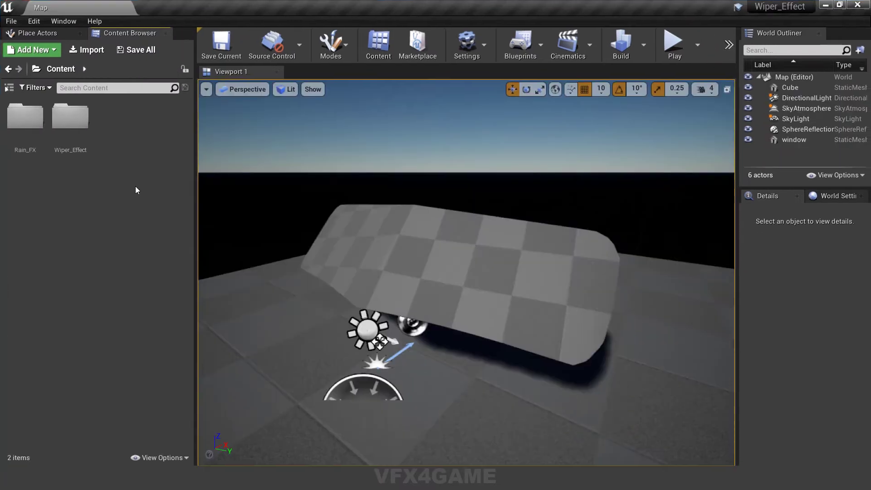
Step: Check that MF_Drop_On_Window arrived in Rain_FX > RainFX_Tools in Wiper_Effect
double_click(25, 117)
double_click(25, 117)
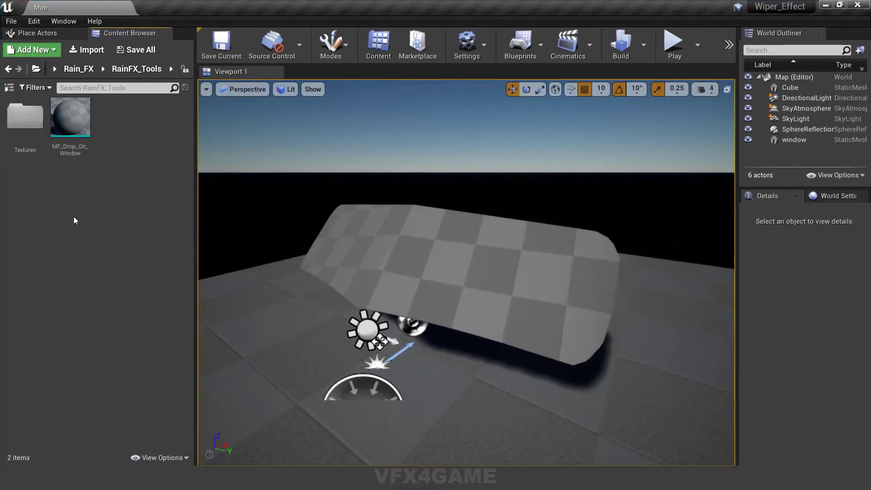
click(75, 125)
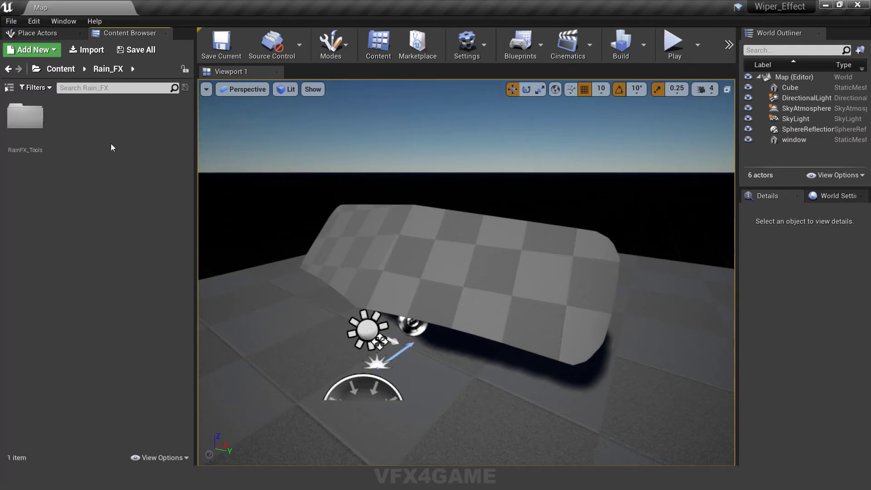
Step: Create a new material named M_Wiper_Window in the Wiper_Effect Material folder
double_click(70, 118)
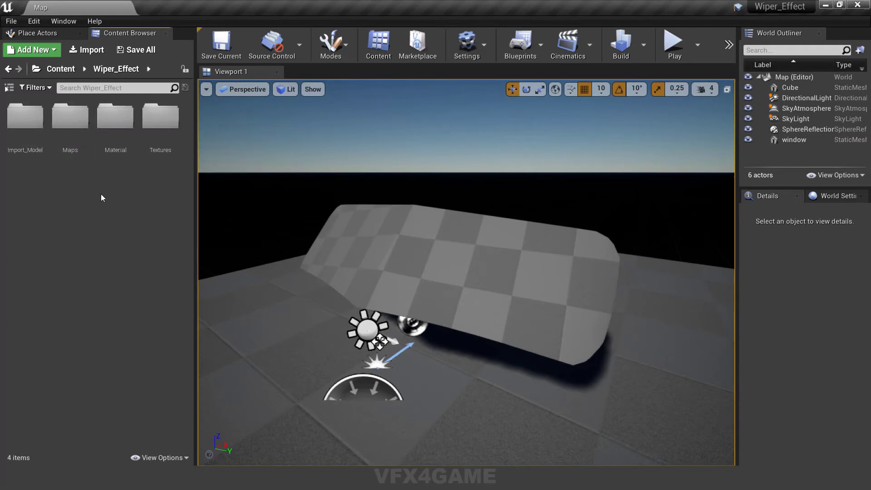
double_click(118, 145)
right_click(99, 179)
click(140, 218)
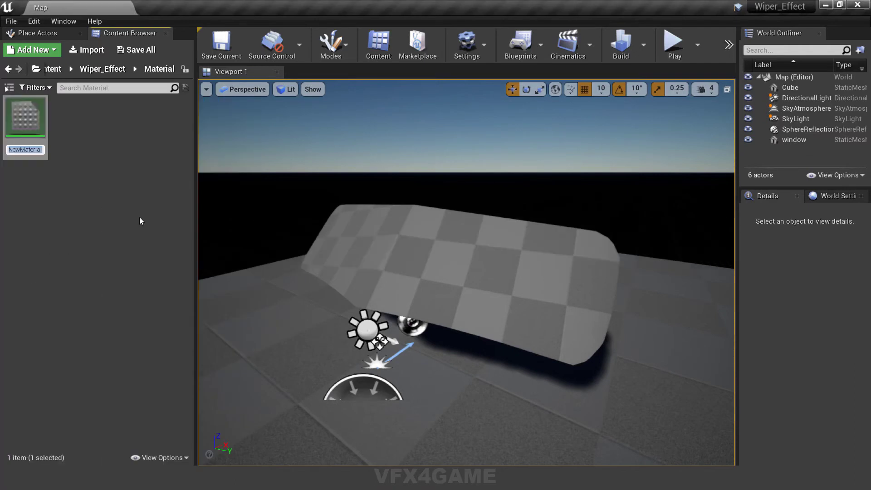
text(Wiper_Window)
key(Return)
Step: Open M_Wiper_Window, dock its editor and enable Use Material Attributes
double_click(25, 117)
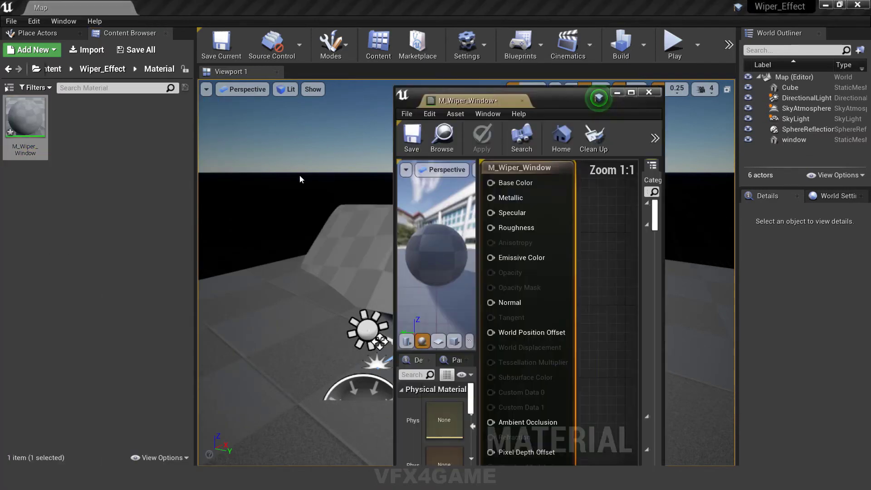
drag(479, 104, 179, 8)
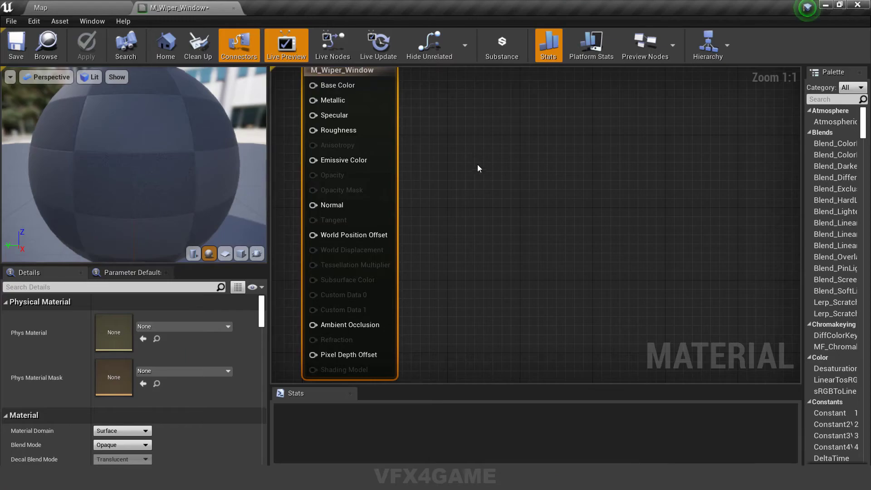
right_drag(590, 215, 663, 195)
scroll(641, 200, down, 2)
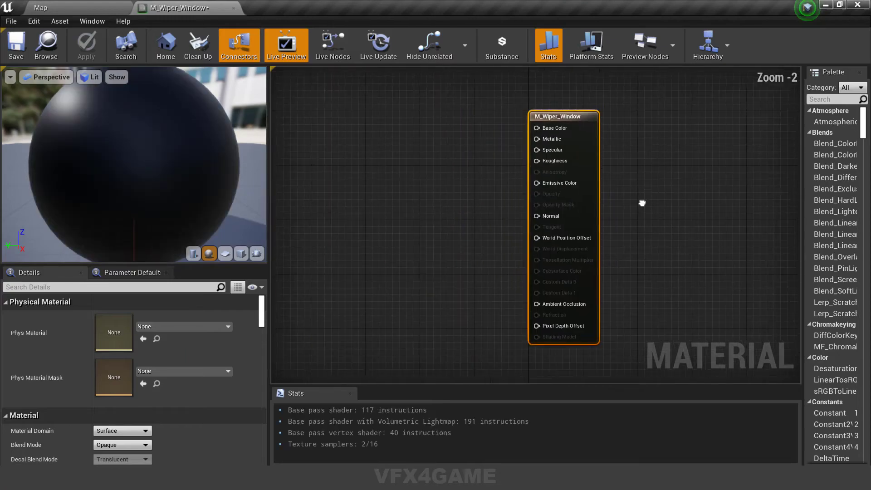
scroll(124, 397, down, 3)
scroll(123, 396, down, 1)
click(97, 409)
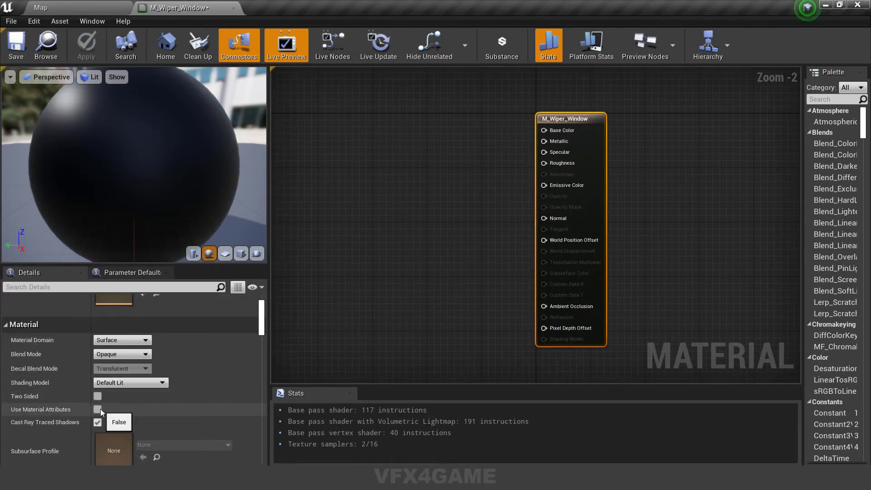
Step: Set Blend Mode to Translucent and Translucency Lighting Mode to Surface ForwardShading
click(128, 353)
click(115, 379)
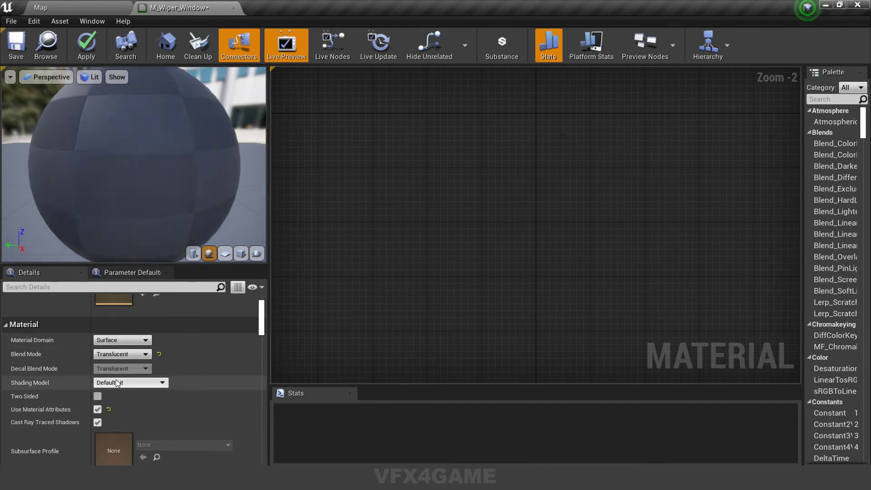
scroll(115, 379, down, 2)
scroll(117, 379, down, 3)
scroll(116, 380, down, 1)
click(116, 352)
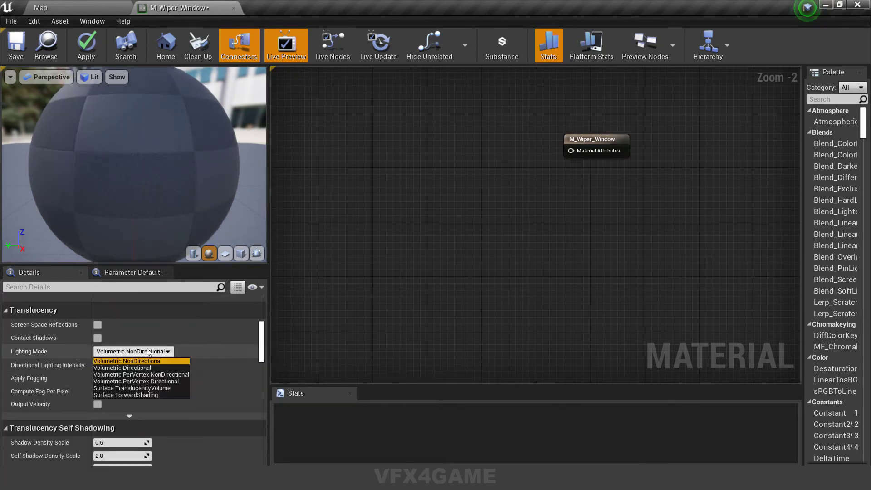
click(148, 396)
right_click(499, 188)
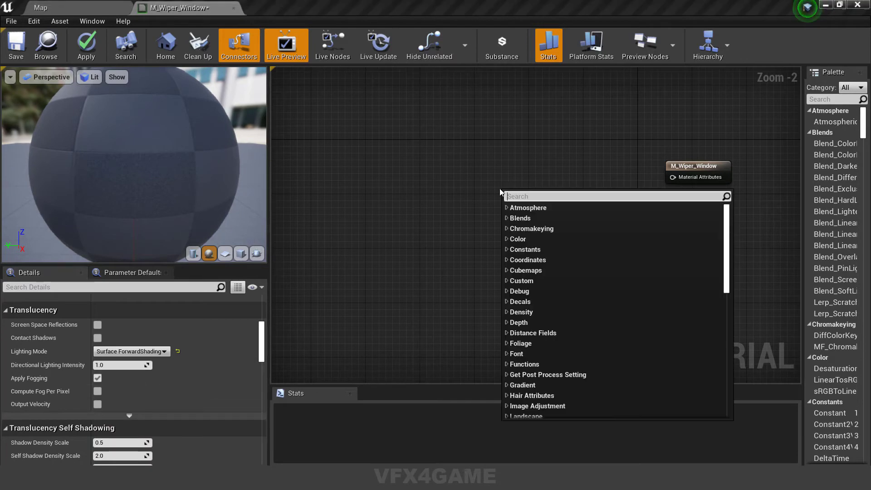
Step: Add a MakeMaterialAttributes node and connect it to the material output
text(mak)
click(545, 249)
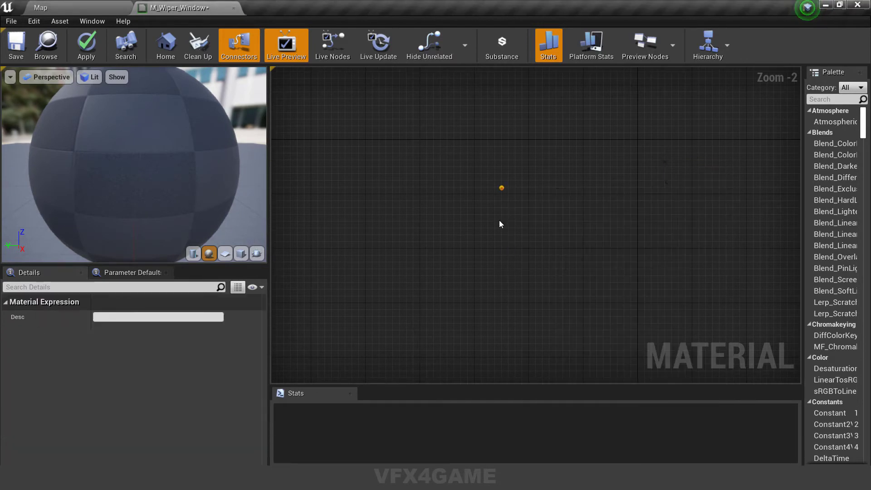
drag(528, 171, 673, 177)
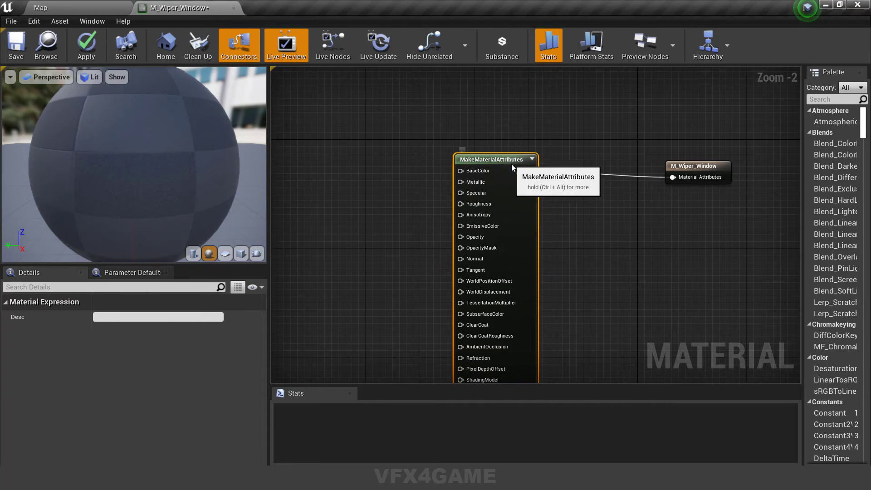
click(429, 173)
right_drag(428, 173, 528, 214)
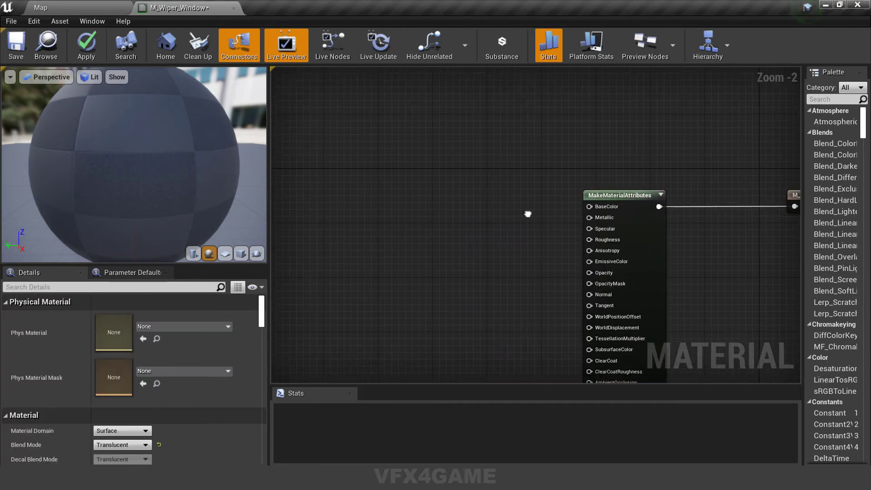
Step: Wire a pale blue Constant3Vector (0.808, 0.909, 1) into BaseColor
click(447, 172)
drag(453, 171, 436, 136)
click(199, 316)
click(263, 254)
drag(363, 262, 368, 204)
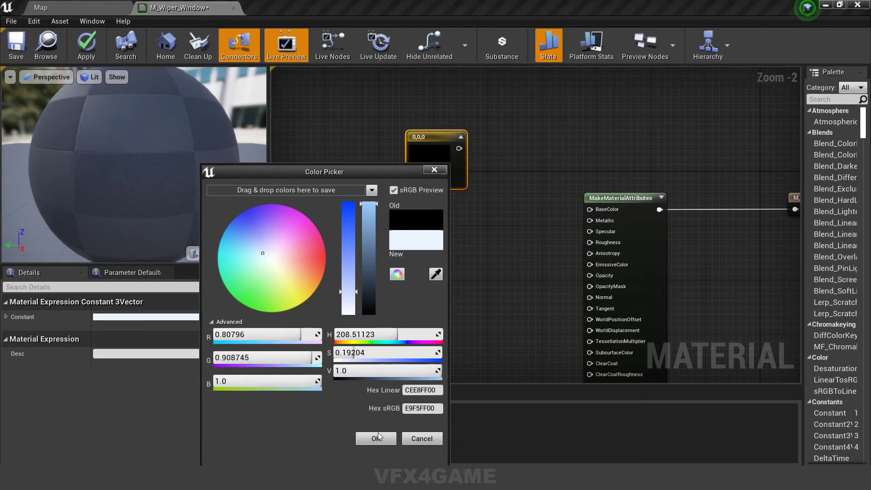
click(375, 438)
drag(458, 149, 570, 208)
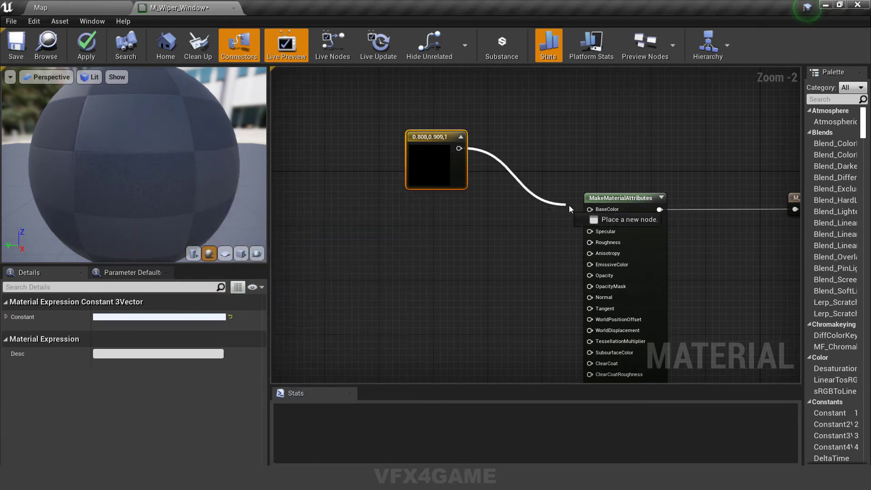
click(521, 250)
Step: Connect a Constant of 0.9 to the Metallic input
click(445, 232)
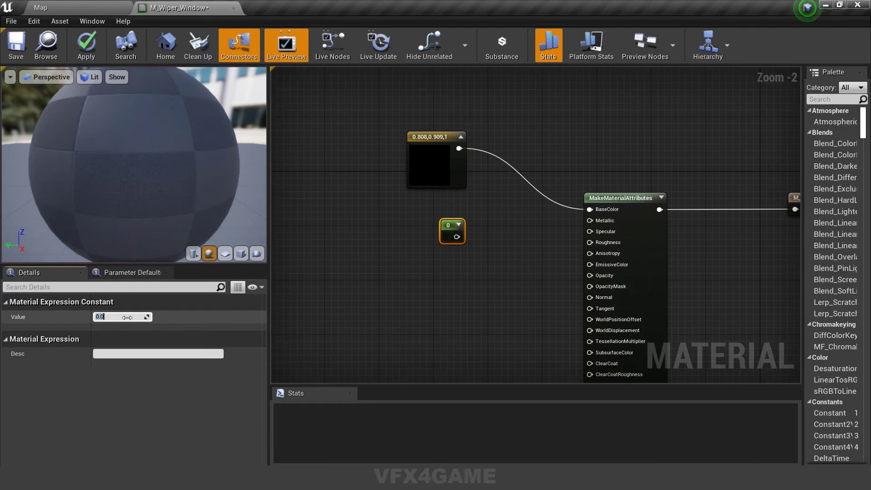
text(0.9)
key(Return)
drag(456, 237, 589, 221)
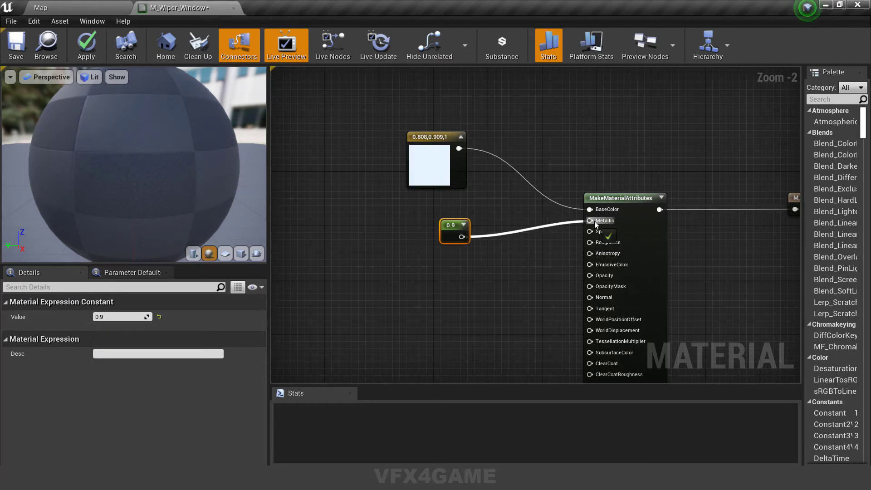
drag(445, 231, 497, 218)
click(490, 266)
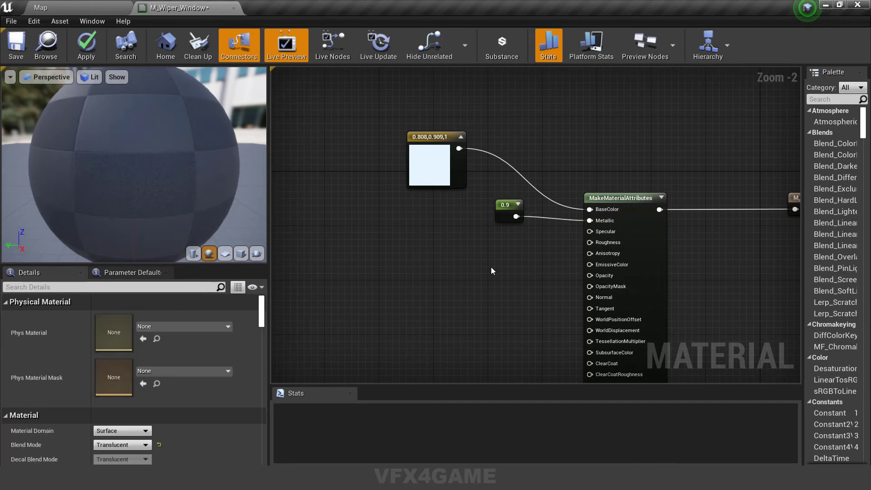
right_drag(490, 267, 487, 197)
Step: Add a Fresnel node and a Lerp, with Fresnel driving the Lerp's Alpha
right_click(441, 263)
text(fresnel)
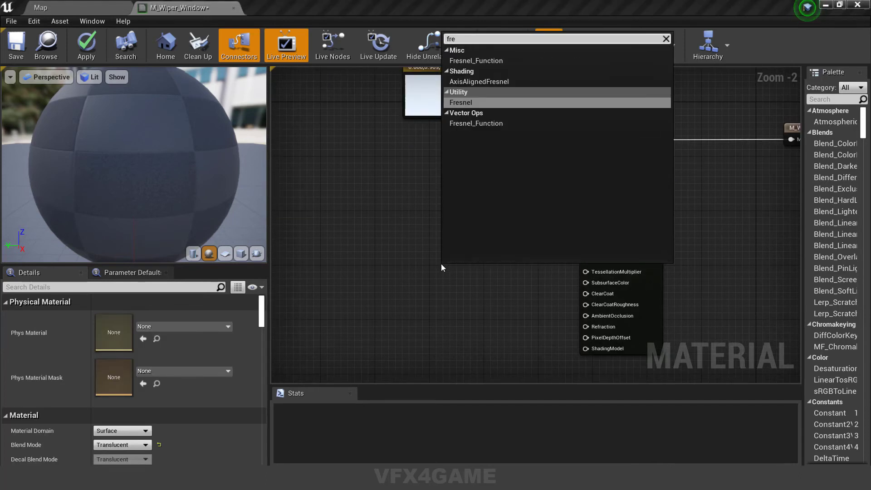
click(463, 96)
drag(473, 286, 372, 349)
click(450, 293)
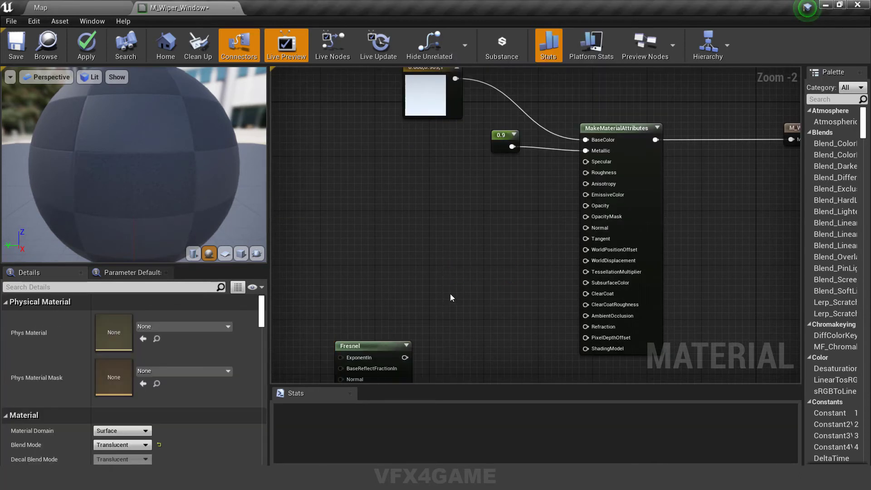
right_click(455, 287)
text(lerp)
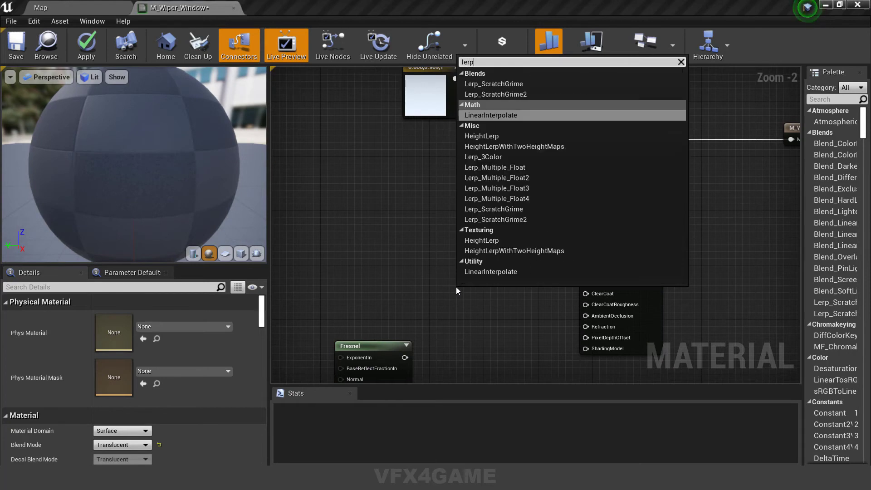
click(498, 121)
right_drag(436, 293, 444, 217)
drag(413, 281, 471, 249)
mouse_move(491, 219)
mouse_down()
mouse_move(479, 247)
mouse_move(602, 253)
mouse_up()
click(605, 256)
drag(488, 241, 481, 220)
Step: Feed constants 1 and 2 into the Lerp's A and B inputs
click(361, 165)
click(361, 165)
drag(345, 149, 384, 188)
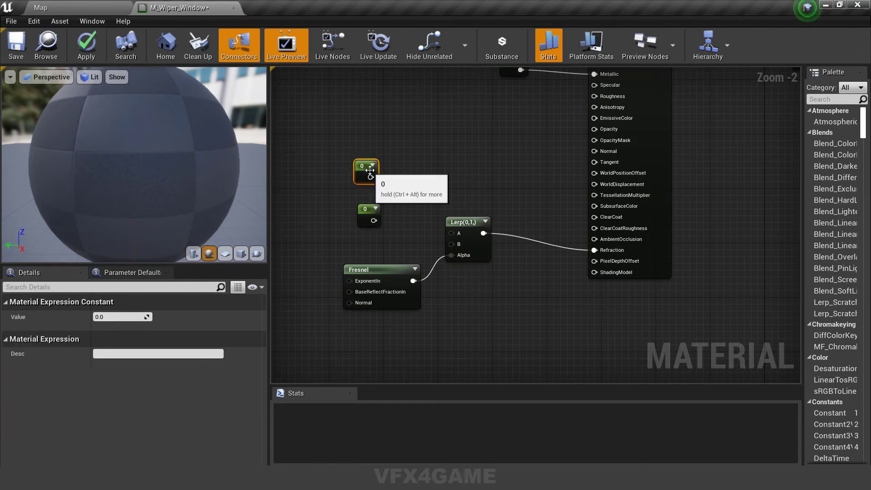
click(131, 316)
text(1)
key(Return)
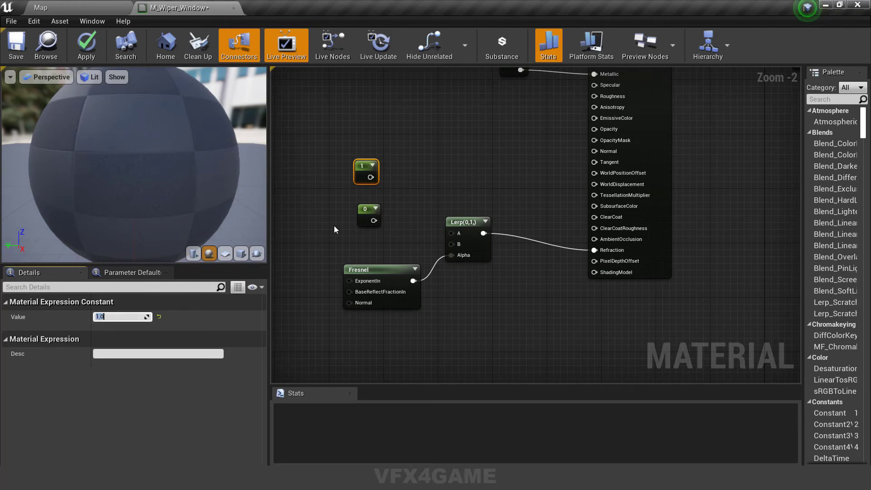
click(120, 316)
text(2)
key(Return)
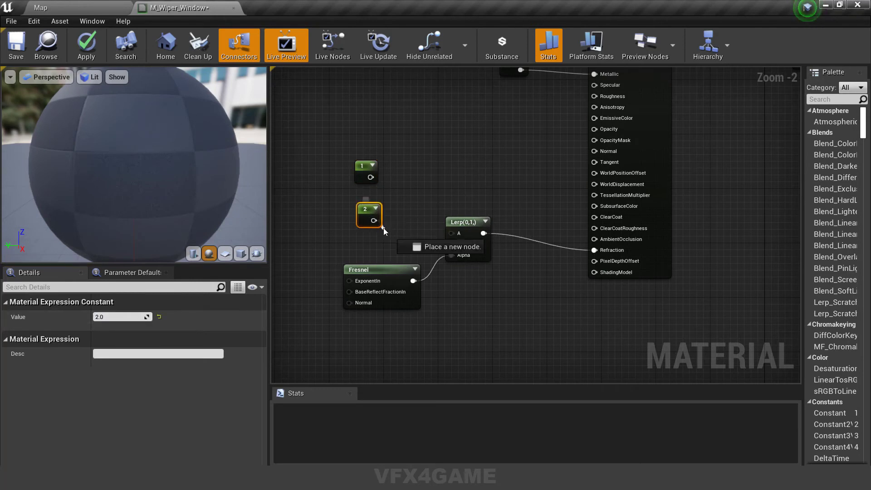
drag(365, 209, 364, 230)
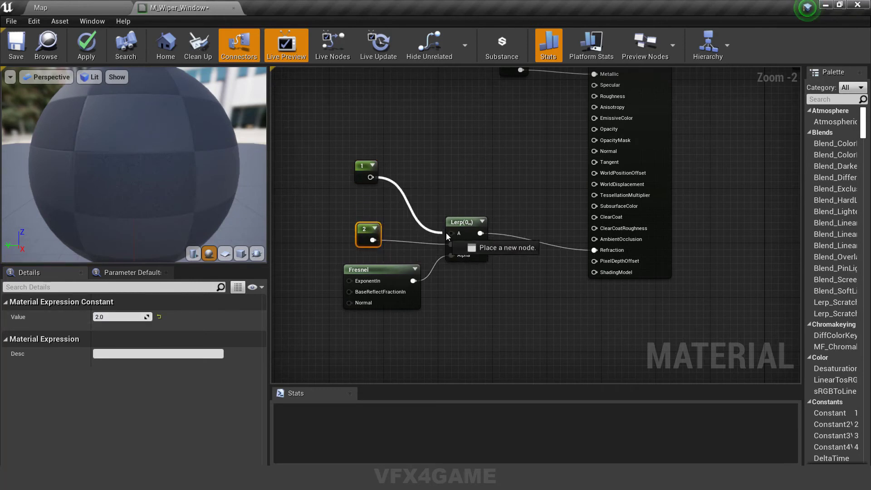
drag(371, 177, 374, 205)
right_drag(457, 144, 457, 236)
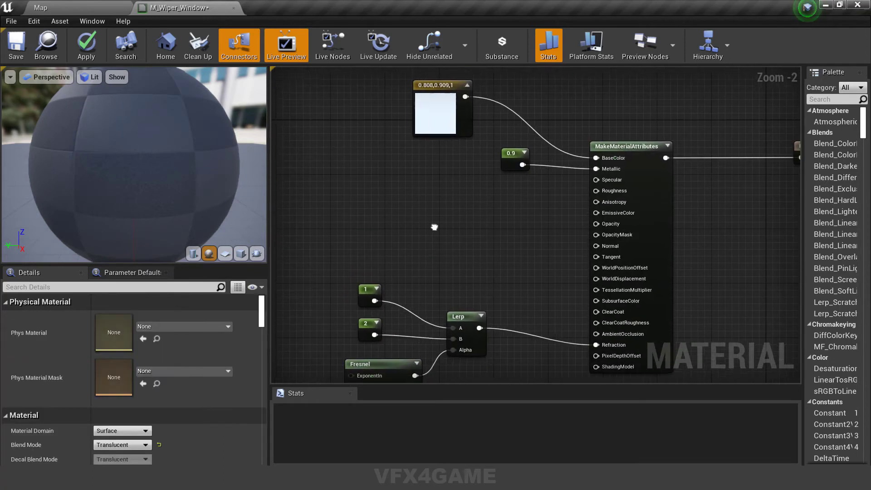
Step: Connect a 0.5 constant to Opacity and apply the material
click(431, 206)
mouse_move(436, 210)
mouse_down()
mouse_move(390, 211)
mouse_move(439, 221)
mouse_up()
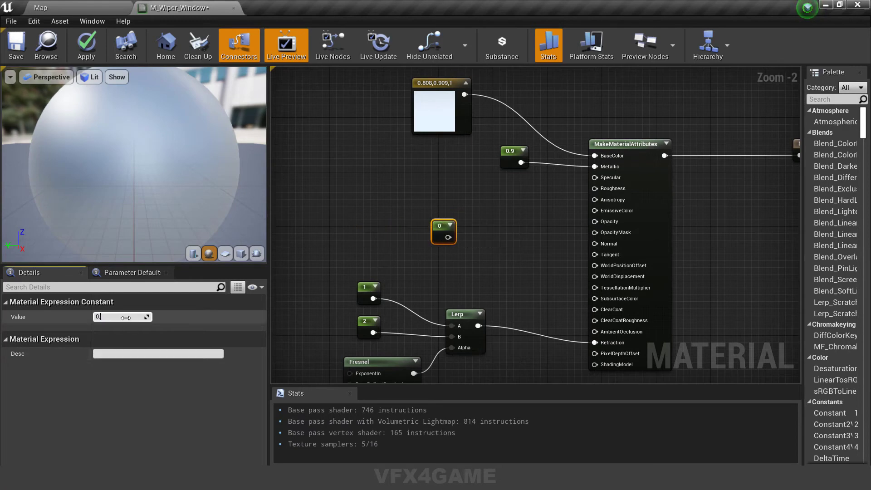
text(.5)
key(Return)
drag(452, 237, 593, 226)
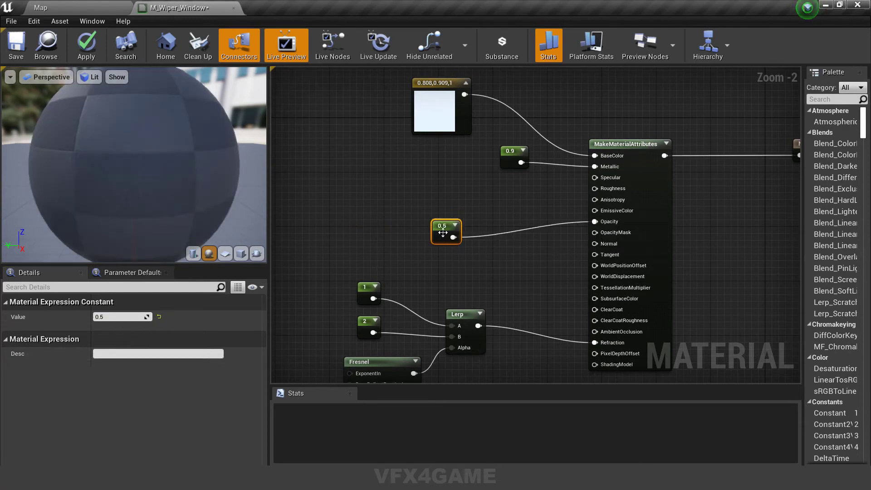
click(394, 192)
scroll(435, 235, down, 1)
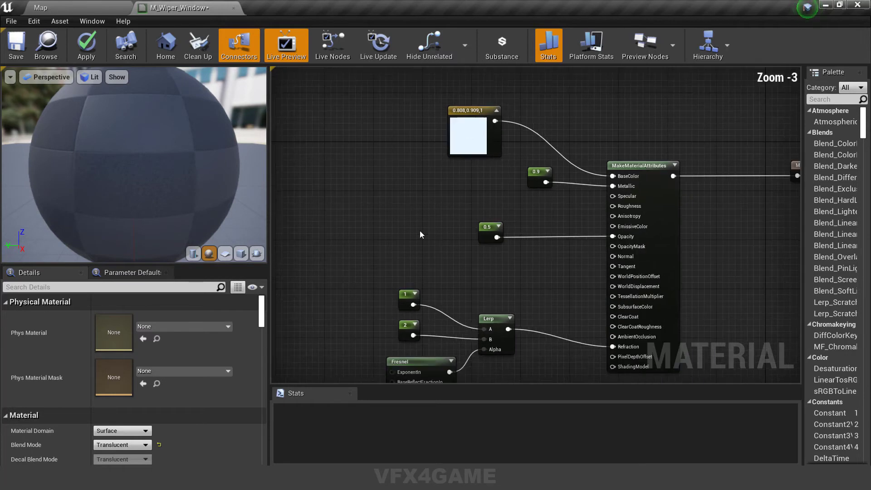
right_drag(420, 234, 399, 209)
click(94, 54)
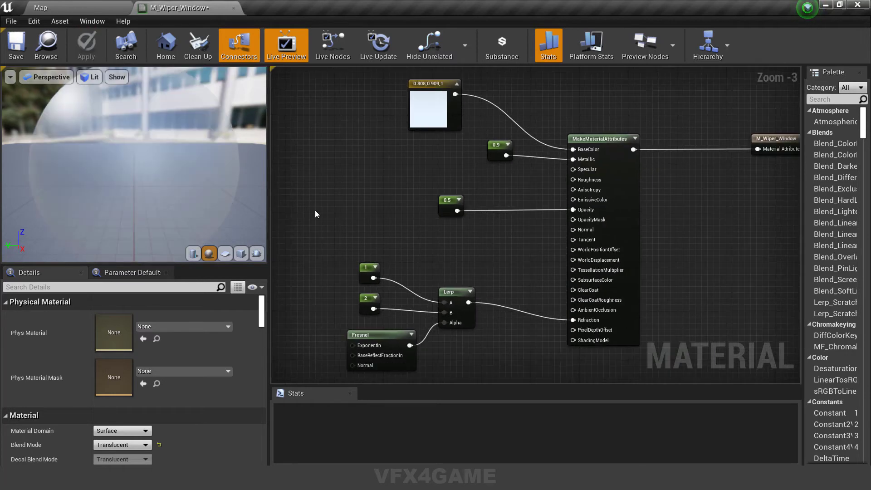
Step: Connect a 0 constant to Roughness and apply the material
scroll(553, 184, up, 3)
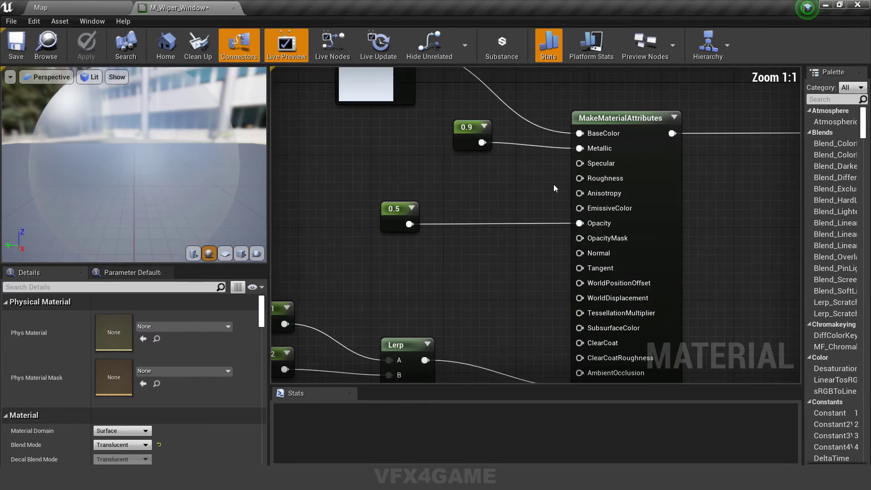
right_drag(510, 195, 487, 210)
click(471, 210)
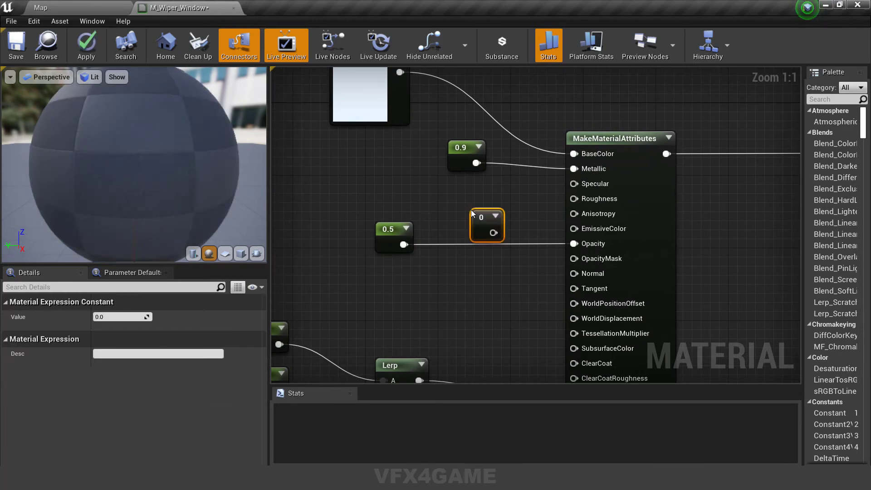
drag(479, 226, 510, 217)
drag(582, 198, 574, 199)
drag(471, 210, 473, 201)
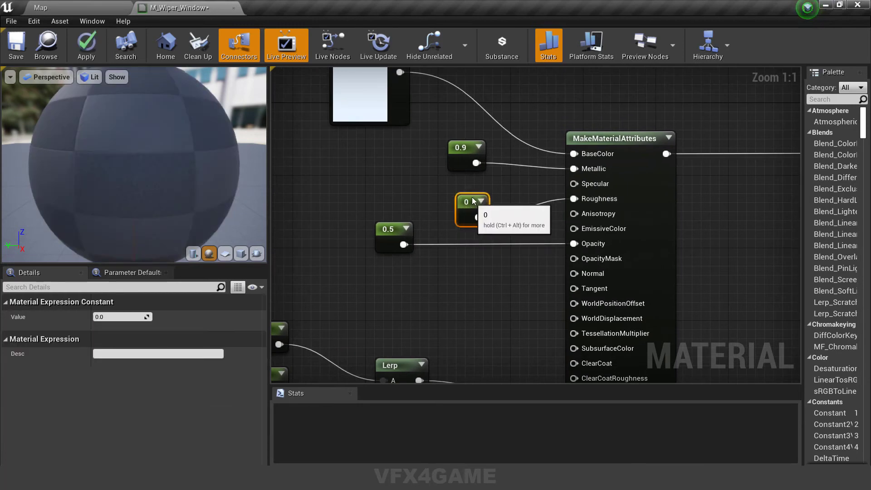
click(446, 236)
click(86, 46)
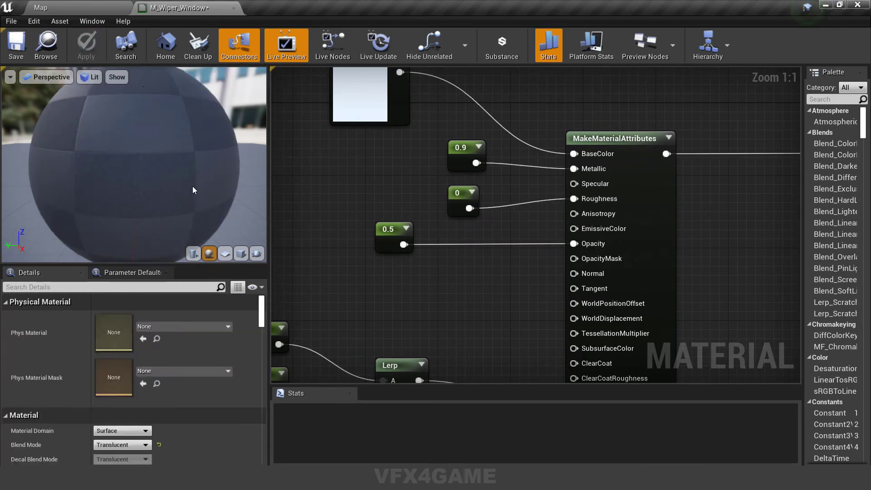
Step: Create a material instance M_Wiper_Window_Inst from M_Wiper_Window
click(113, 10)
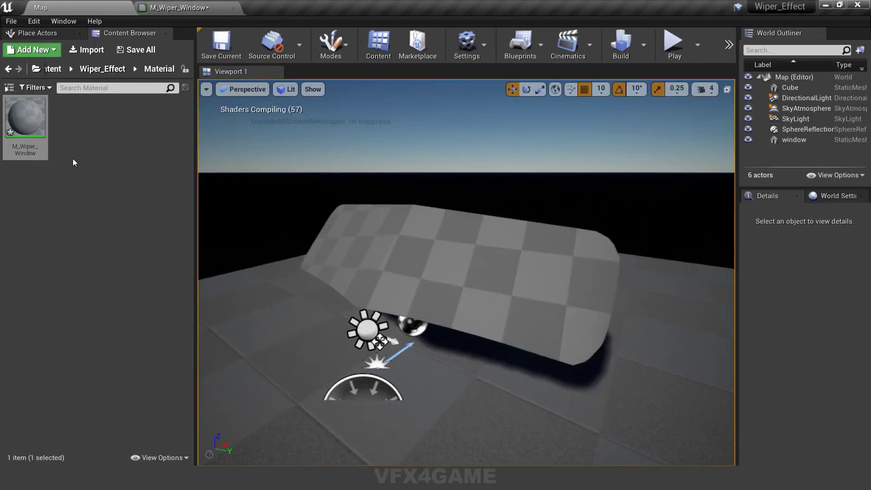
right_click(33, 113)
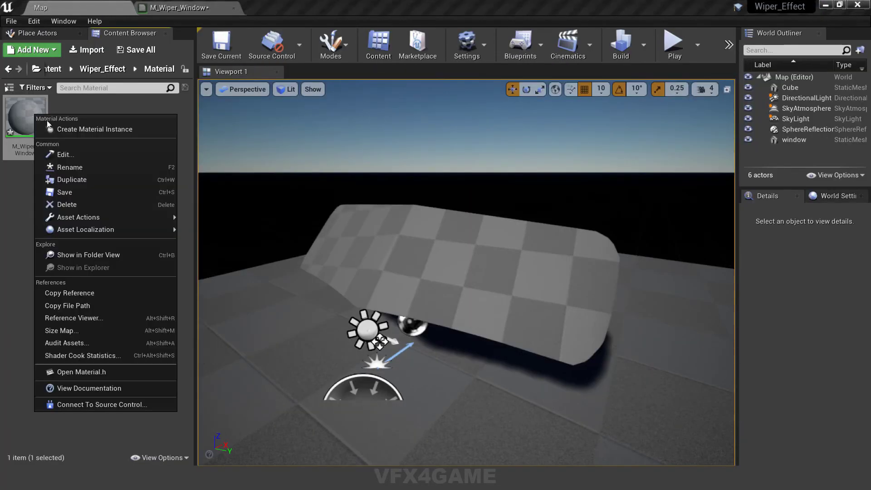
click(113, 129)
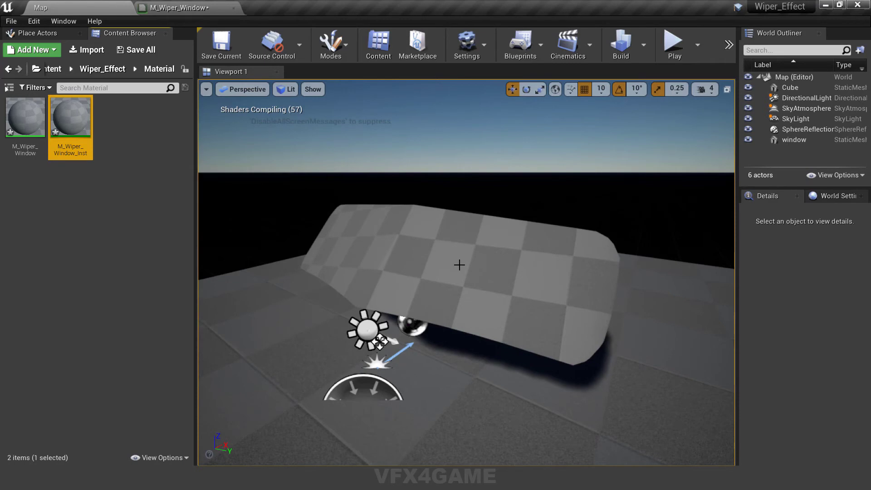
Step: Assign M_Wiper_Window_Inst to the window mesh and view the translucent glass
click(454, 272)
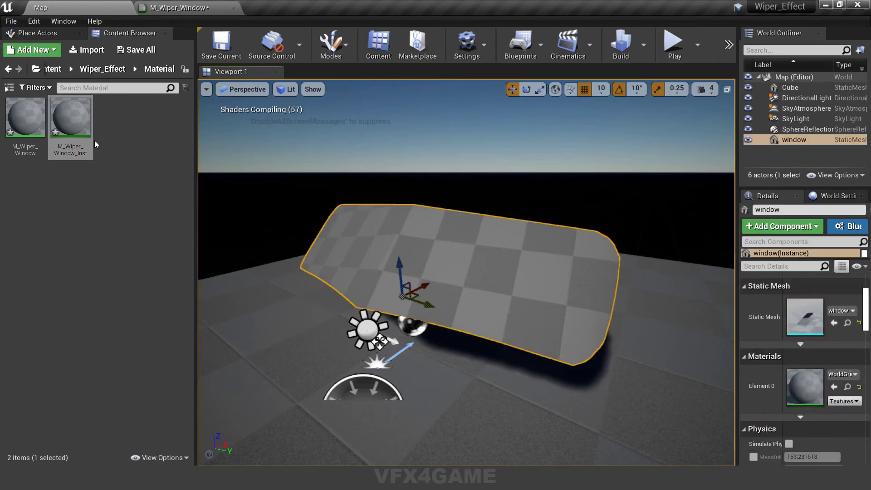
drag(86, 137, 462, 249)
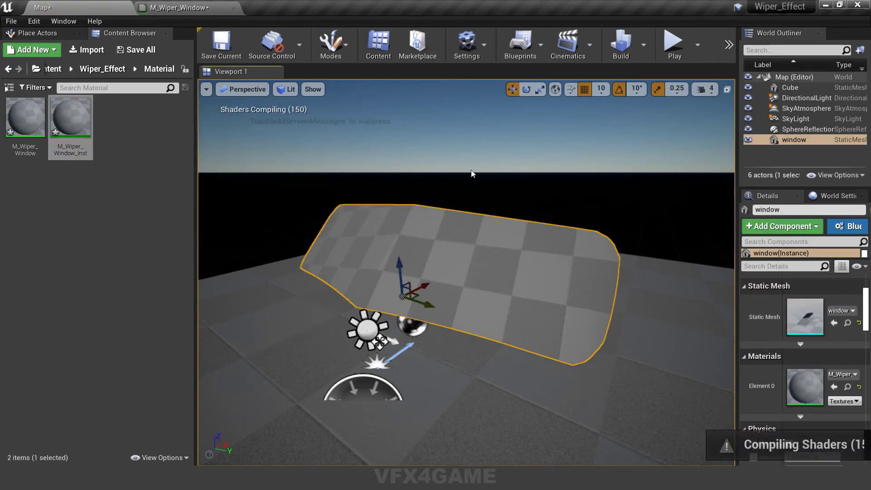
click(597, 149)
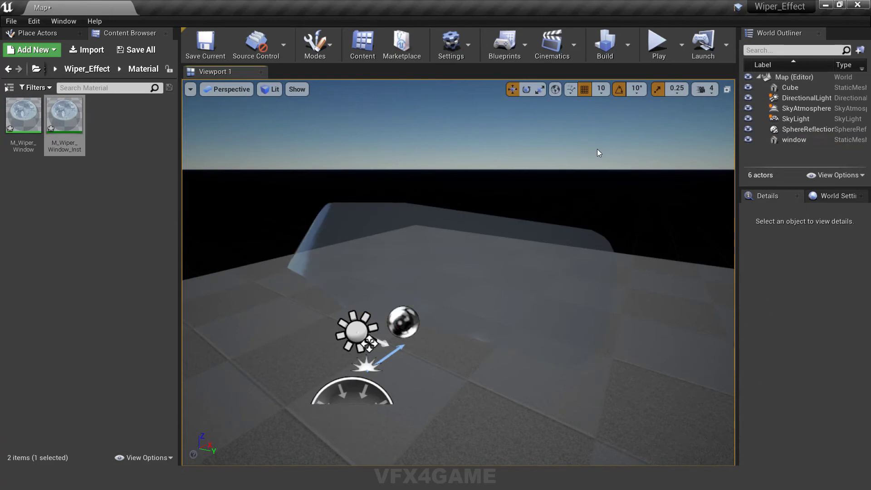
mouse_move(534, 195)
right_down()
mouse_move(454, 254)
mouse_move(457, 234)
right_up()
Step: Open M_Wiper_Window, dock it, and frame MakeMaterialAttributes and its constants
double_click(23, 114)
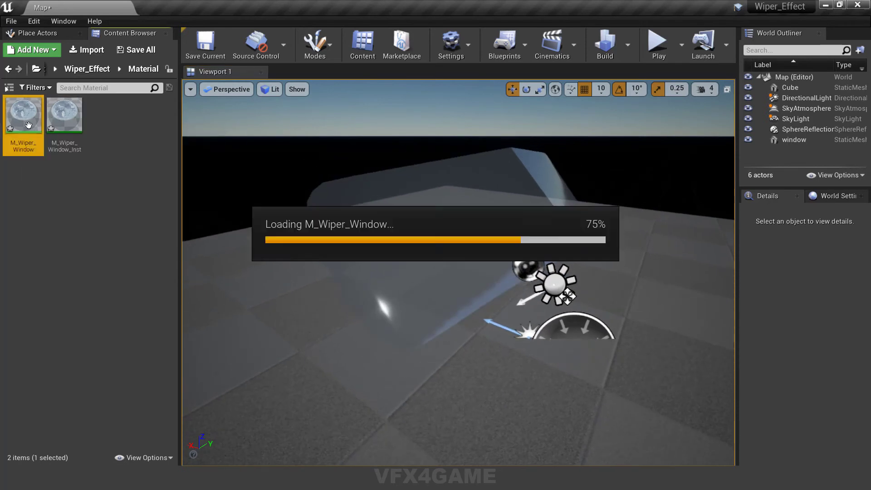
drag(458, 100, 367, 4)
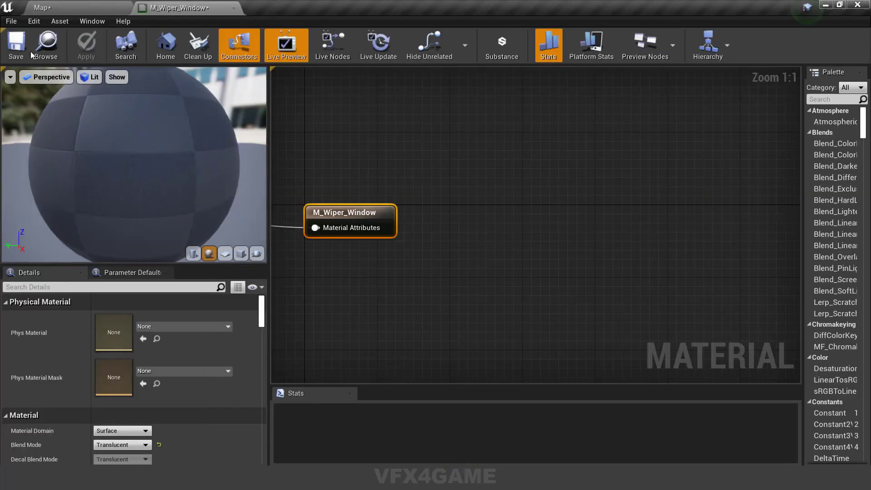
right_drag(341, 166, 577, 194)
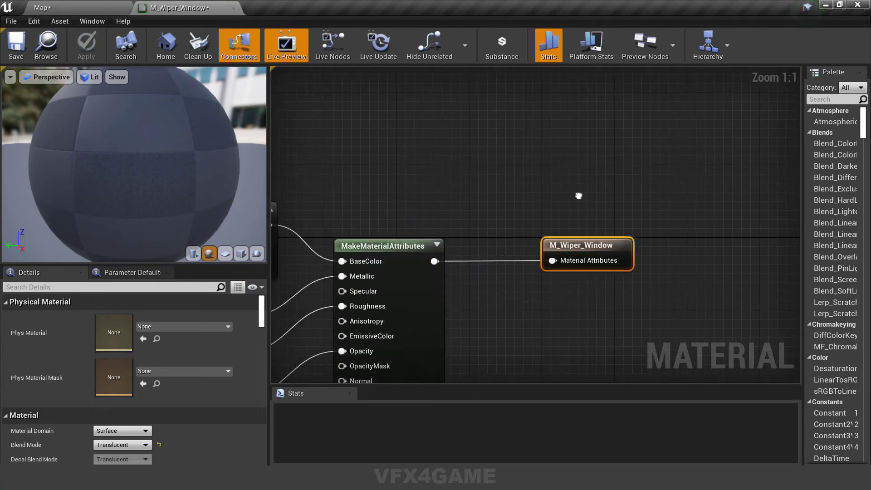
scroll(577, 194, down, 3)
Step: Drag T_wiper_FX_mask from Wiper_Effect > Textures into the material graph
click(82, 8)
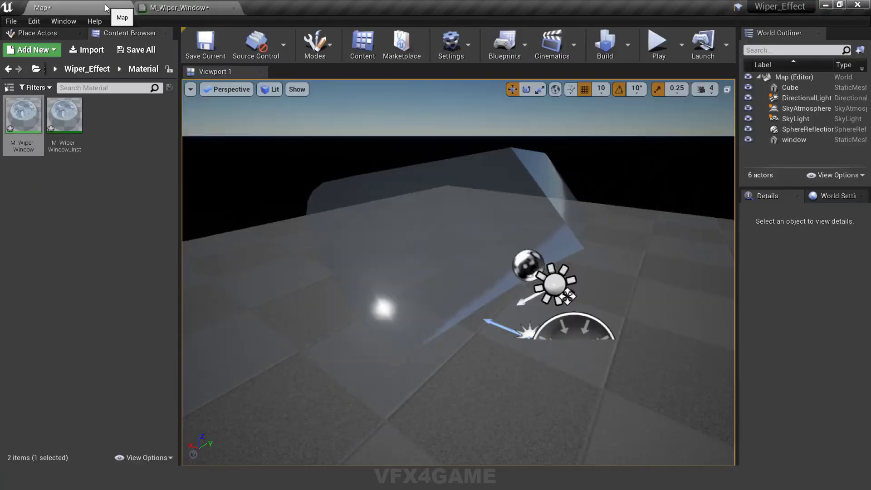
click(116, 68)
click(153, 130)
double_click(154, 130)
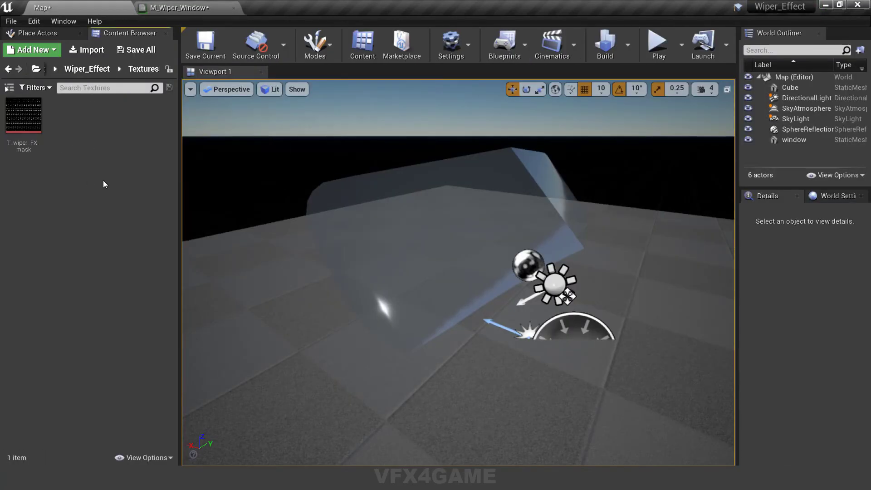
mouse_move(26, 132)
mouse_down()
mouse_move(199, 7)
mouse_move(481, 109)
mouse_up()
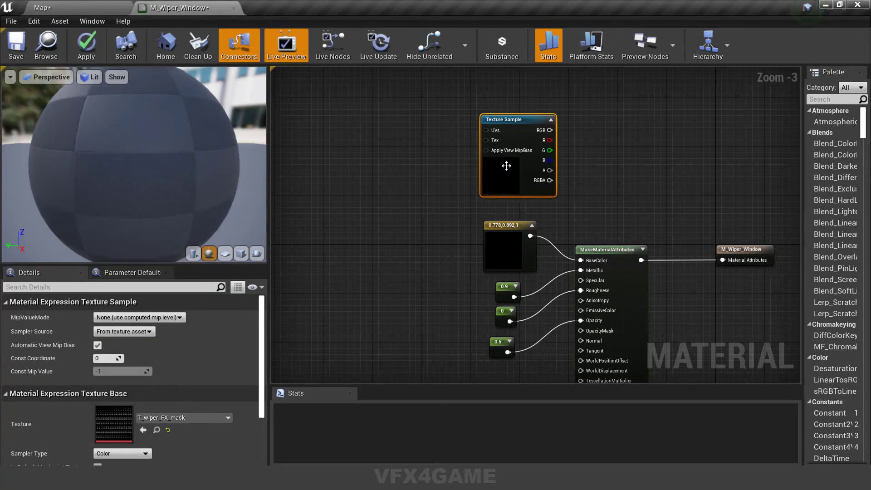
Step: Drag MF_Drop_On_Window from Rain_FX > RainFX_Tools into the M_Wiper_Window graph
click(107, 6)
click(91, 73)
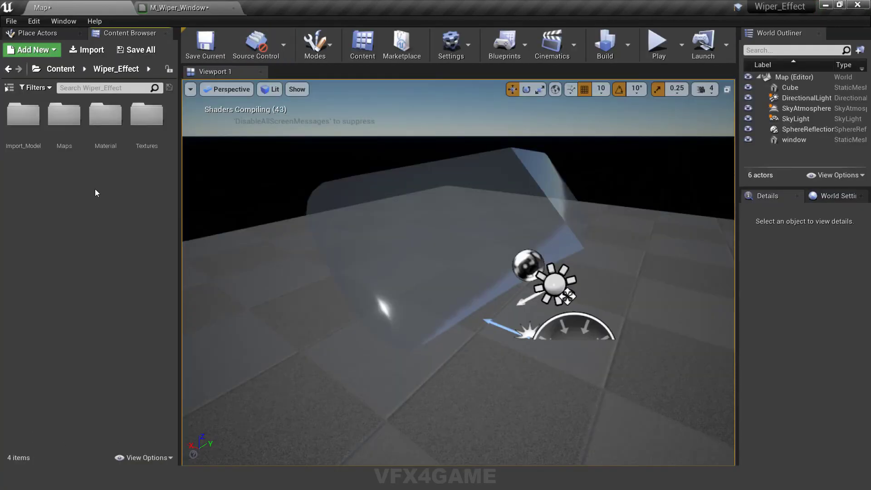
click(61, 69)
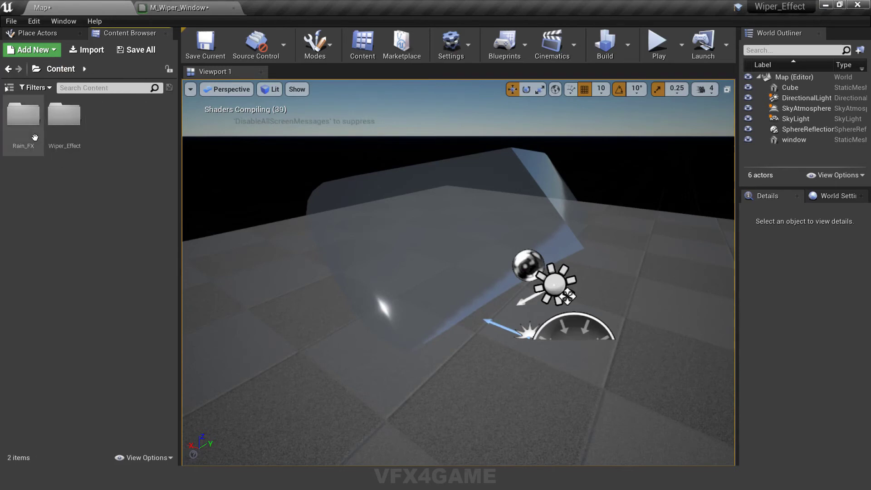
double_click(23, 115)
double_click(24, 116)
mouse_move(64, 117)
mouse_down()
mouse_move(200, 16)
mouse_move(672, 286)
mouse_up()
click(640, 199)
right_drag(628, 211, 570, 176)
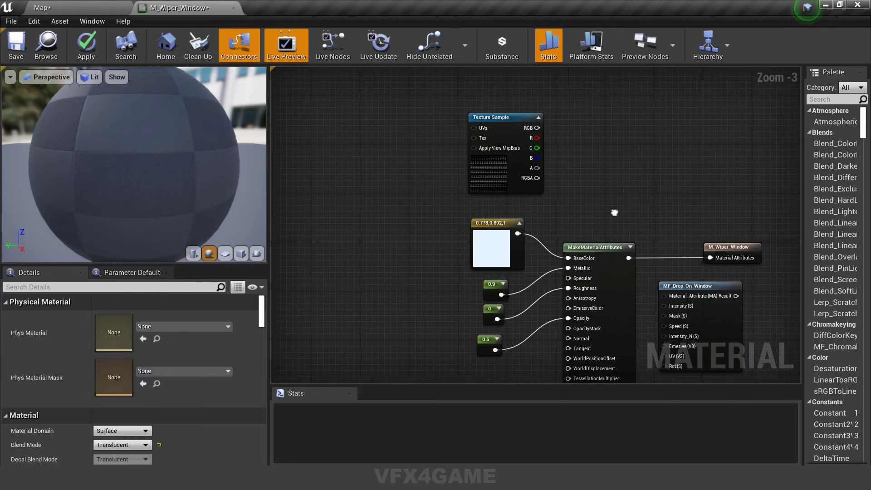
scroll(569, 176, up, 2)
drag(570, 191, 685, 192)
Step: Insert MF_Drop_On_Window between MakeMaterialAttributes and the material output
click(537, 248)
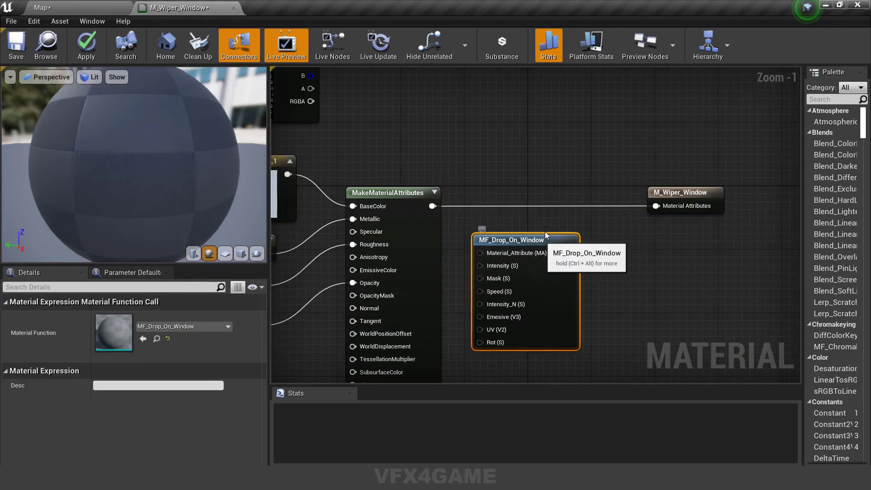
drag(537, 248, 556, 198)
drag(430, 205, 495, 208)
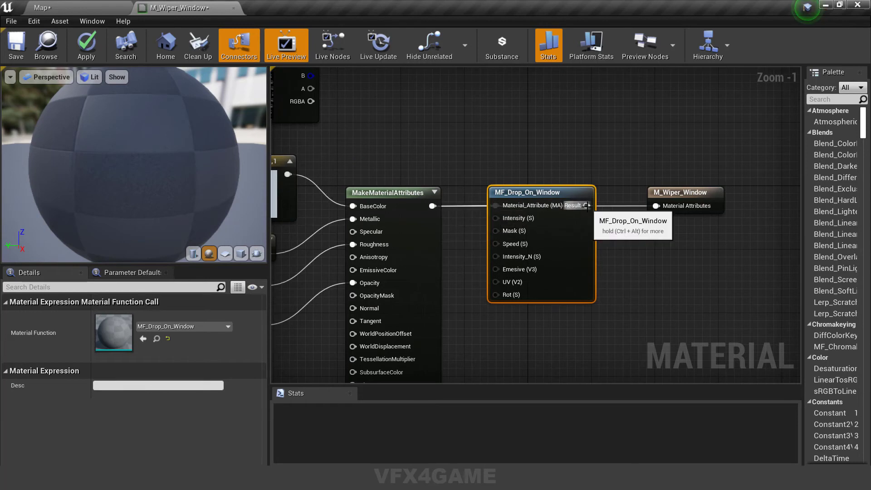
drag(587, 205, 655, 205)
click(612, 166)
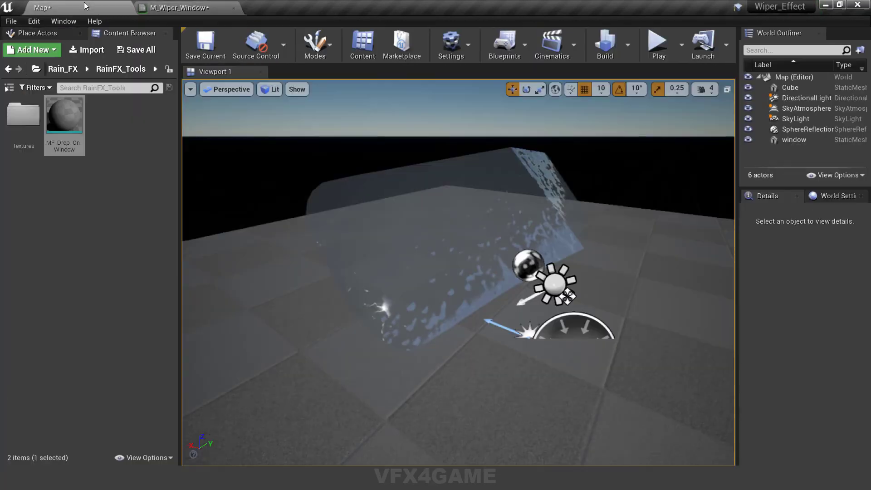
Step: Move the level camera up to the window glass to inspect the rain drops
click(68, 7)
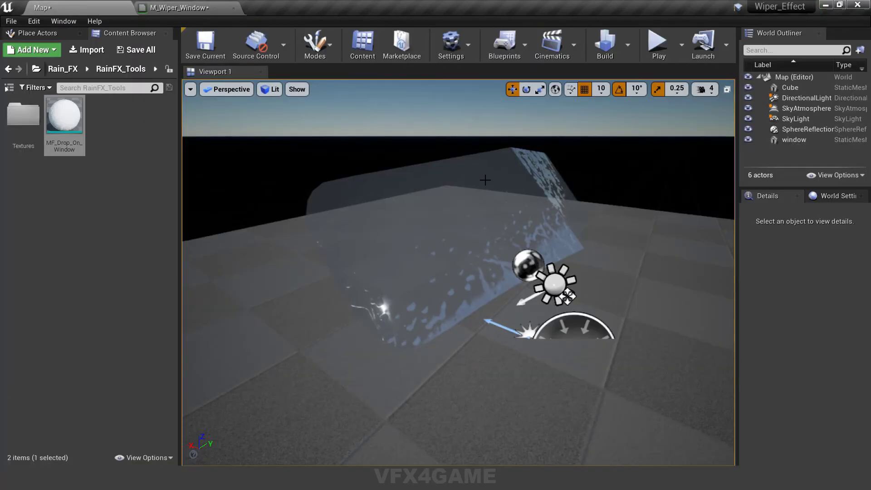
mouse_move(488, 183)
right_down()
mouse_move(471, 173)
mouse_move(471, 136)
right_up()
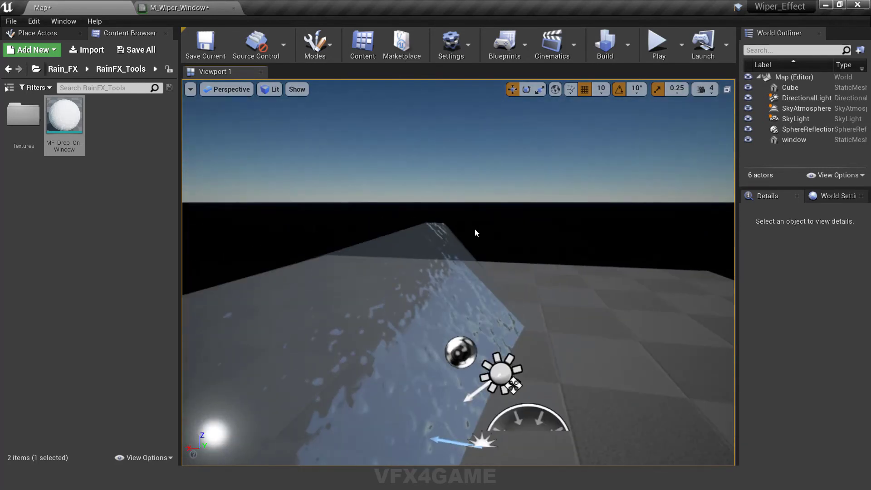
right_drag(471, 136, 436, 240)
right_drag(663, 298, 671, 223)
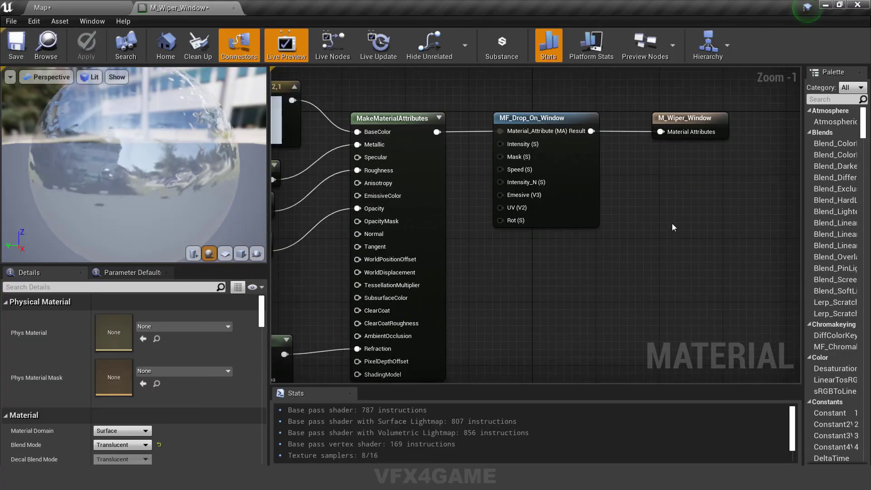
Step: Add a TexCoord node tiled 2.0 in U and V and wire it into MF_Drop_On_Window's UV
drag(561, 131, 712, 131)
right_click(486, 234)
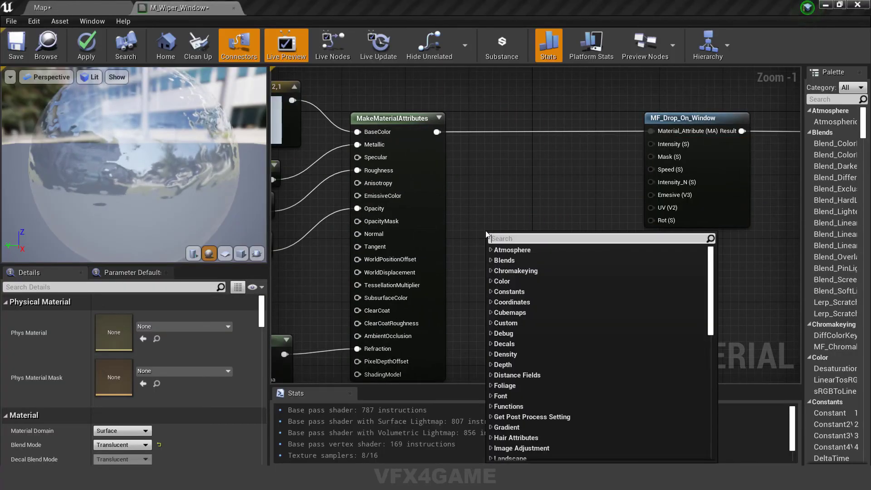
text(coor)
click(529, 358)
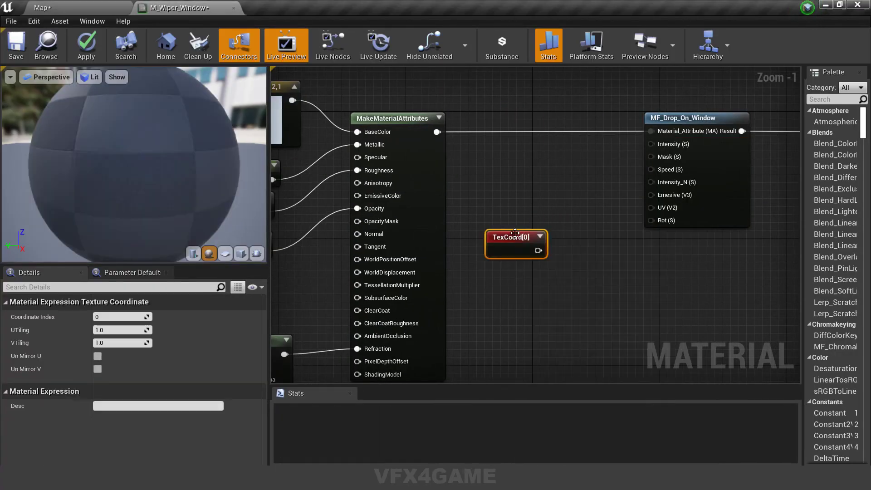
click(513, 256)
click(504, 206)
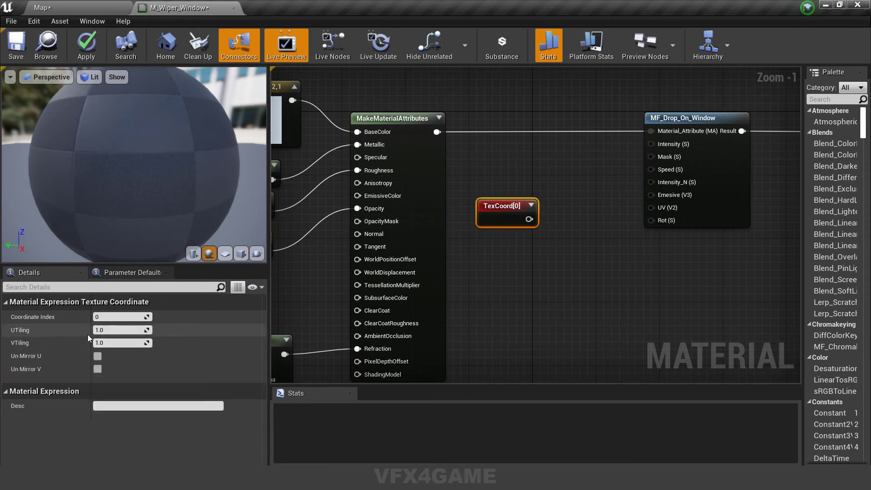
text(2)
key(Return)
drag(529, 219, 653, 208)
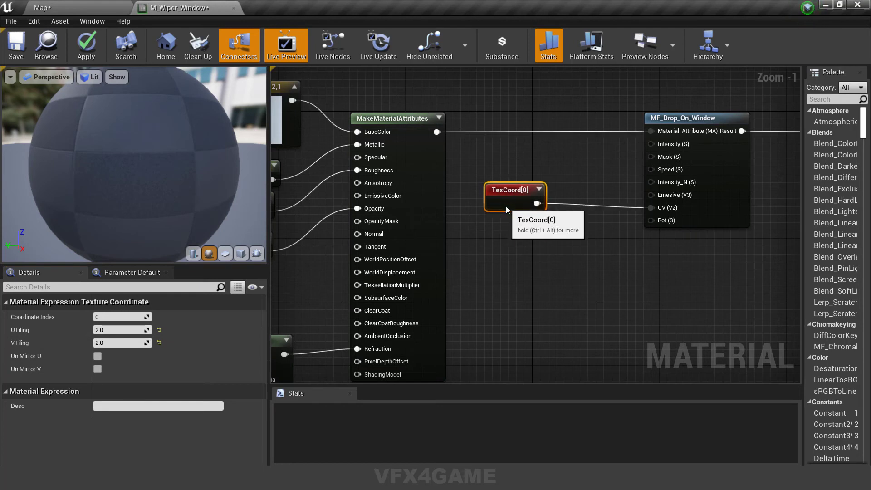
drag(505, 206, 513, 198)
Step: Save the material and view the denser drops on the window
click(515, 260)
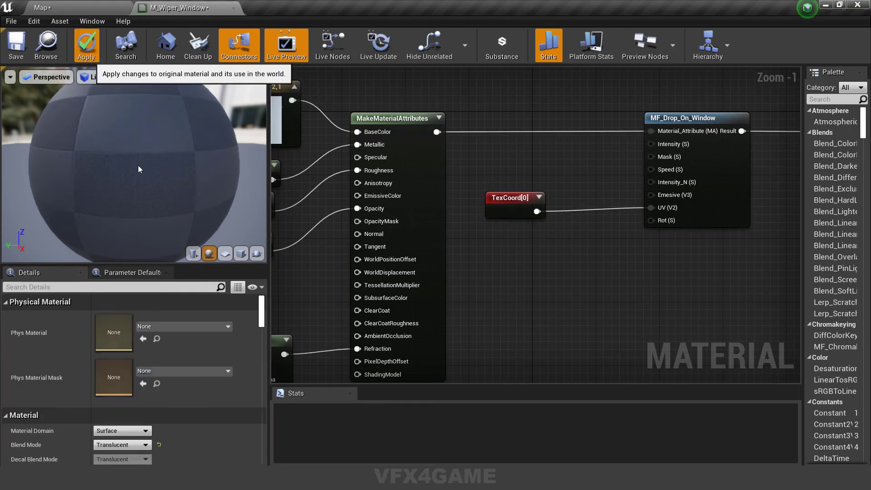
key(ctrl+s)
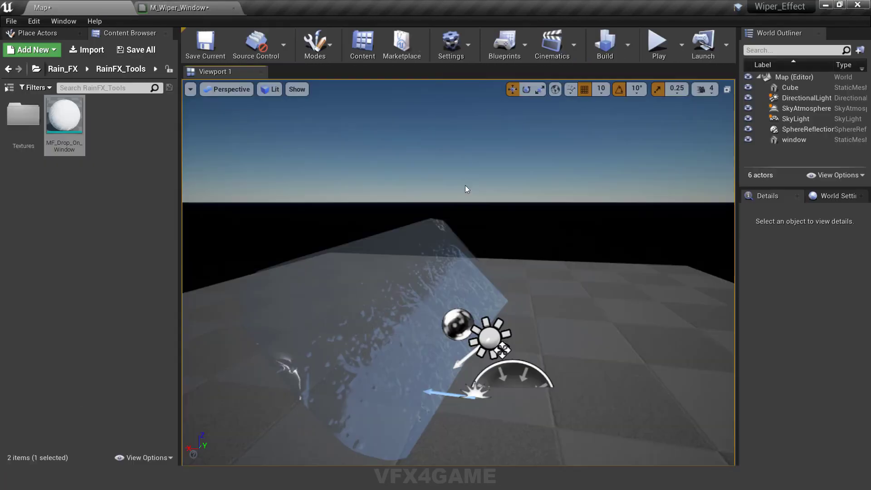
right_drag(467, 189, 476, 190)
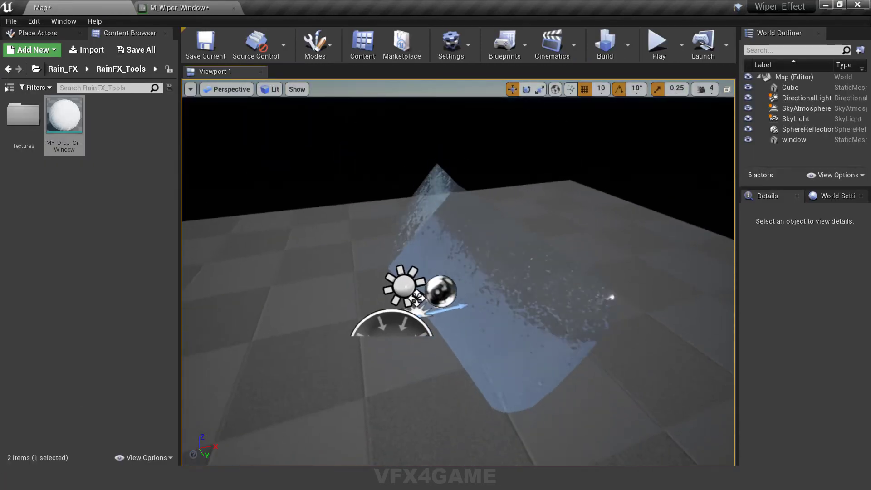
Step: Return to the M_Wiper_Window graph and move the T_wiper_FX_mask Texture Sample node into view
click(168, 4)
scroll(477, 161, down, 5)
right_drag(477, 162, 496, 235)
scroll(501, 203, up, 3)
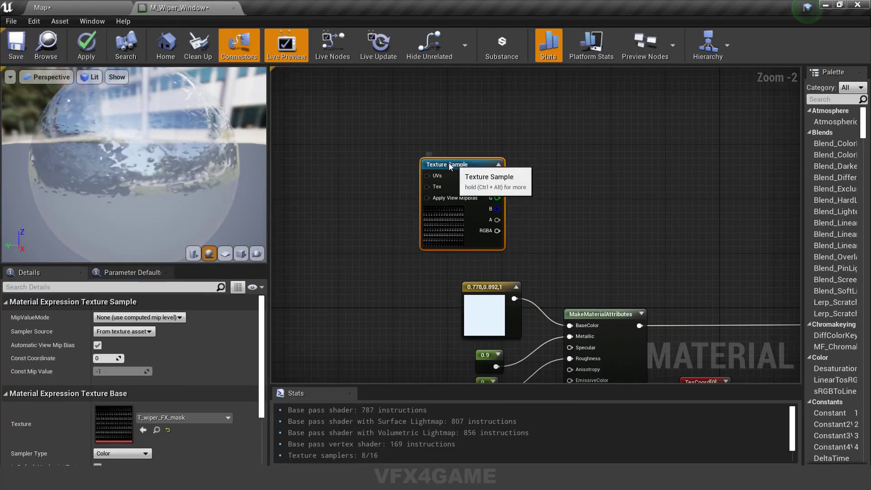
drag(500, 203, 429, 198)
right_drag(429, 198, 459, 153)
Step: Preview the Texture Sample node alone on a plane and enlarge the preview panel
right_click(458, 121)
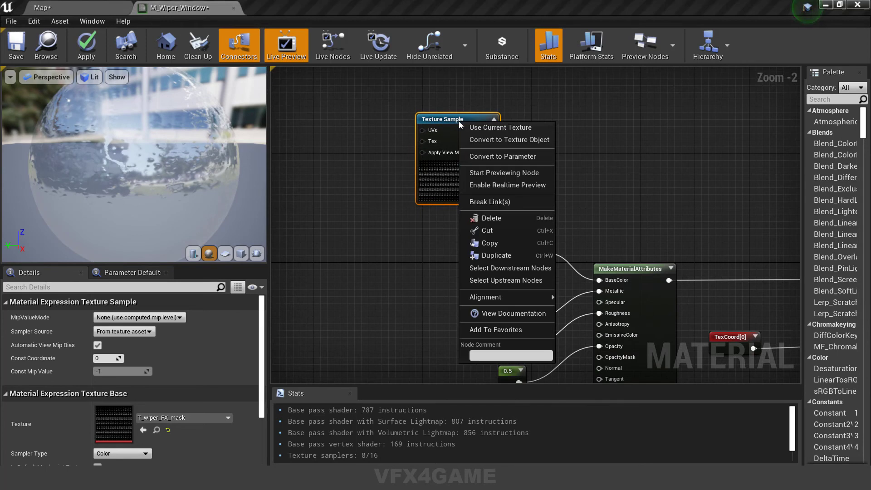
click(485, 172)
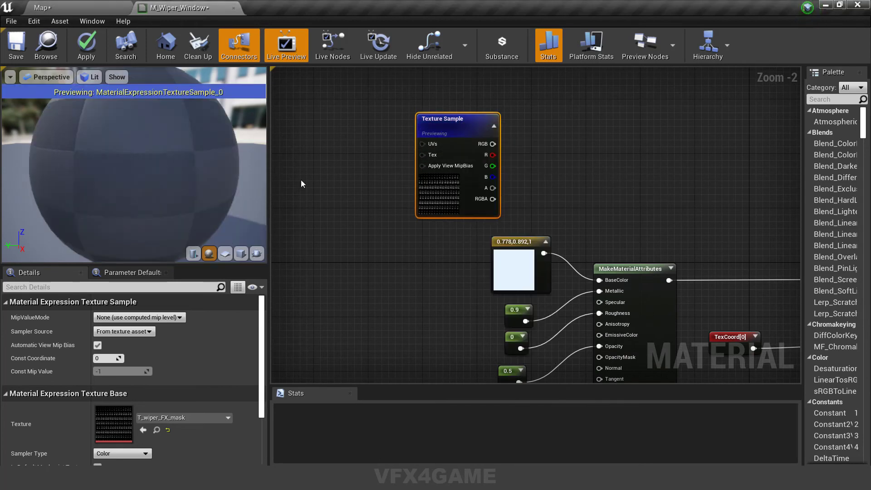
click(222, 254)
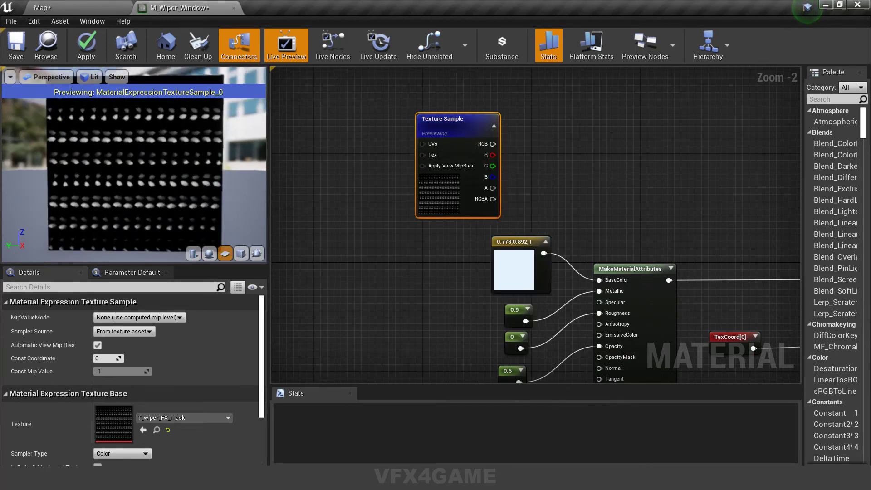
scroll(176, 191, up, 2)
drag(150, 264, 150, 333)
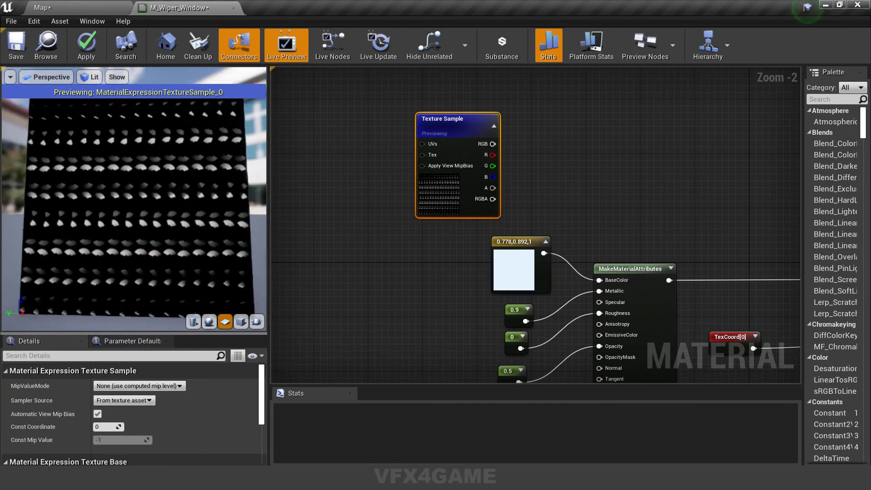
click(378, 193)
Step: Add a FlipBook node and wire its UVs into the Texture Sample's UVs
right_click(465, 184)
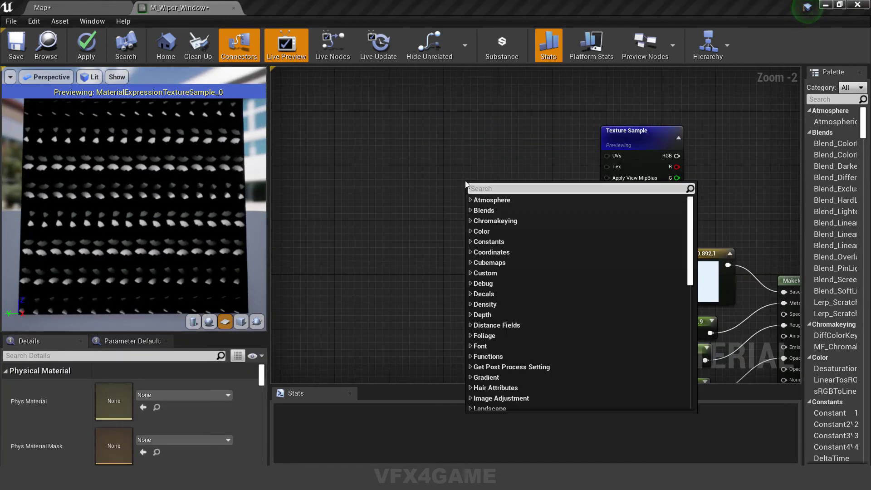
text(flip)
click(504, 233)
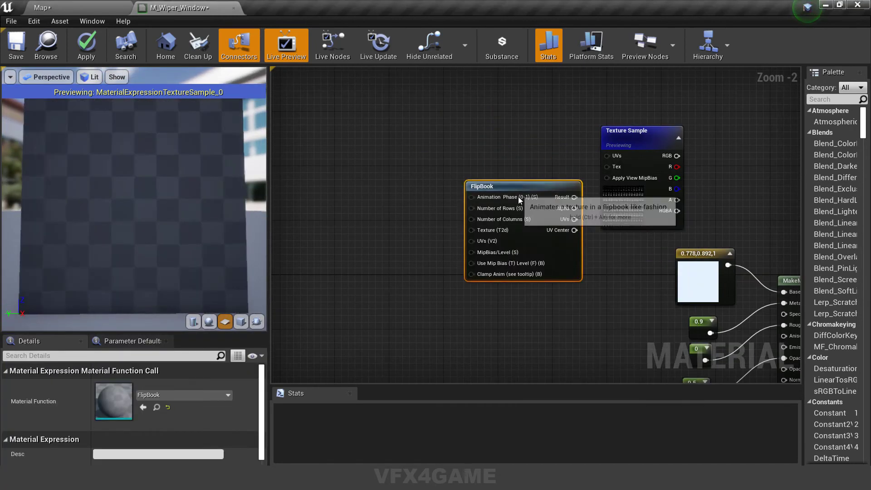
drag(520, 170, 606, 156)
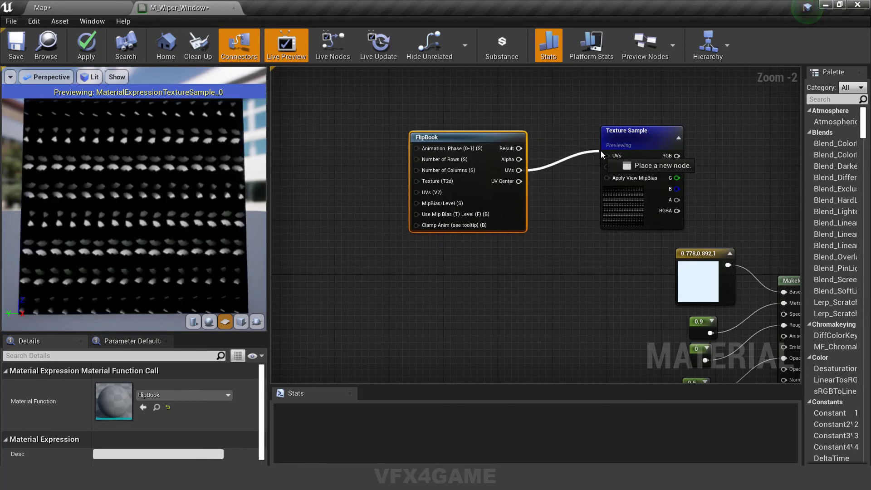
drag(476, 137, 483, 124)
mouse_move(366, 169)
right_down()
mouse_move(410, 187)
mouse_move(400, 179)
right_up()
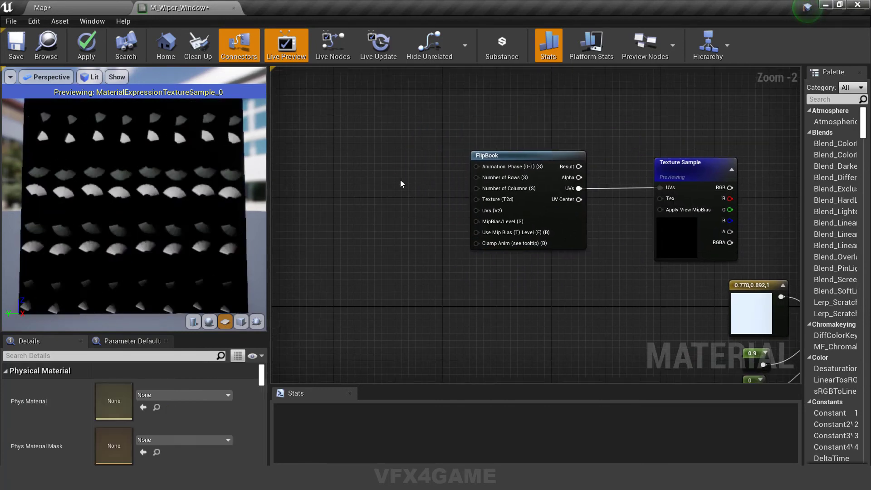
Step: Feed a Constant of 8 into FlipBook's Number of Rows and Number of Columns
click(380, 178)
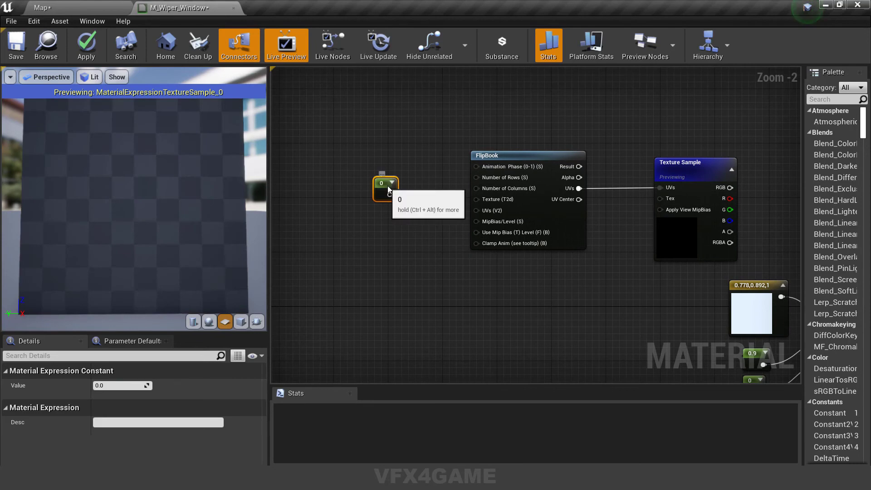
click(111, 386)
key(Return)
drag(397, 194, 449, 207)
drag(477, 178, 476, 177)
drag(398, 194, 476, 188)
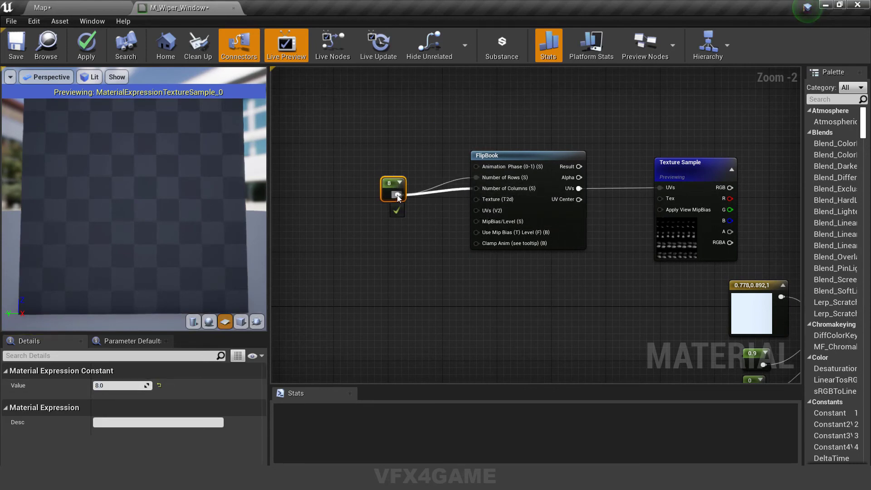
drag(384, 182, 419, 181)
click(401, 200)
right_drag(387, 211, 403, 220)
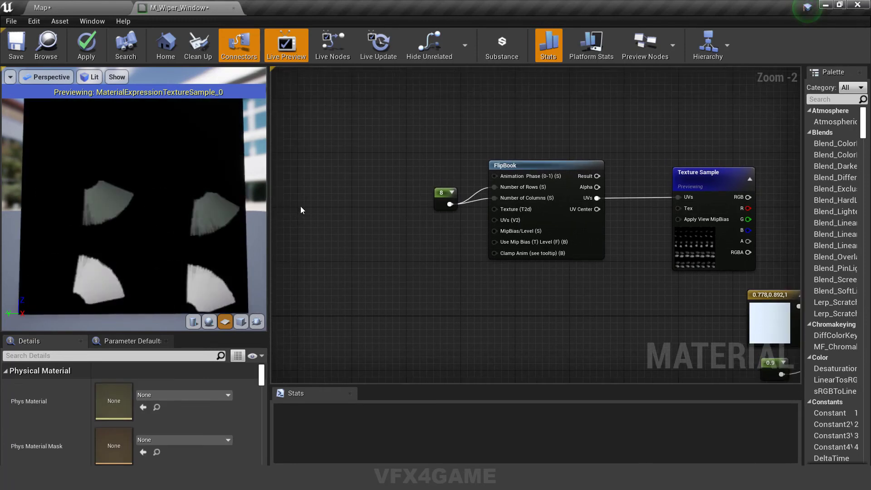
Step: Drive FlipBook's Animation Phase with a Time node passed through a Multiply node
right_click(300, 207)
text(tim)
click(326, 238)
mouse_move(317, 218)
mouse_down()
mouse_move(307, 164)
mouse_move(494, 176)
mouse_up()
drag(300, 172, 294, 172)
click(350, 209)
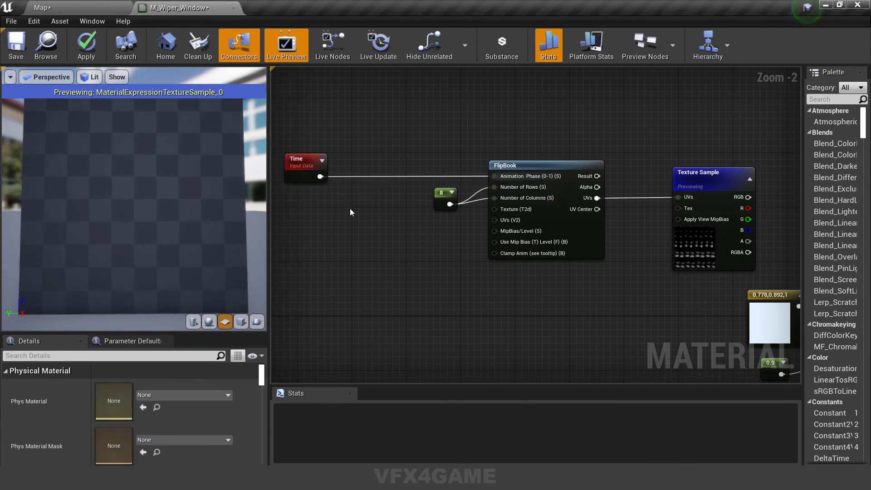
click(352, 203)
drag(372, 212, 372, 172)
drag(321, 176, 499, 177)
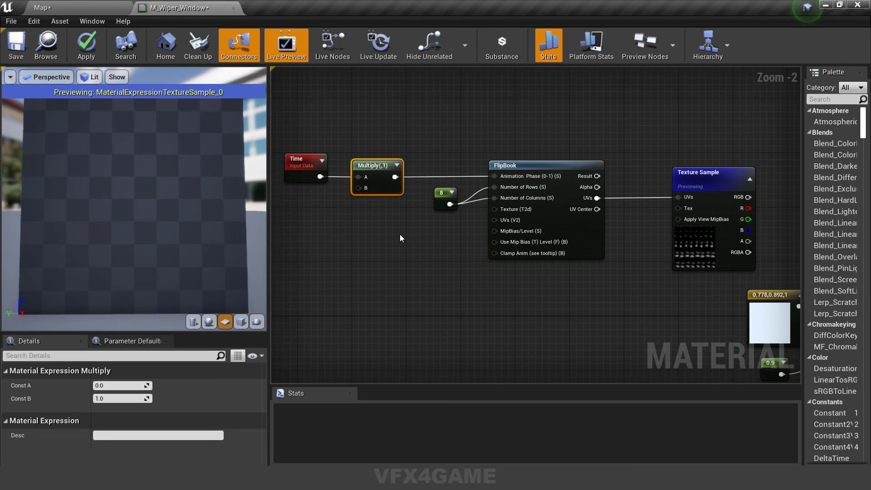
click(377, 241)
Step: Add a Speed scalar parameter with default 1.0 and wire it into Multiply's B input
key(s)
click(337, 250)
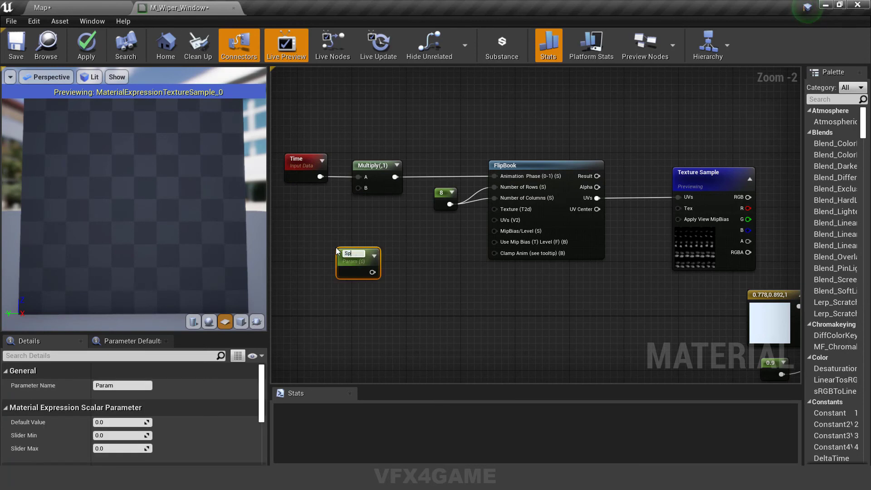
drag(369, 302, 369, 300)
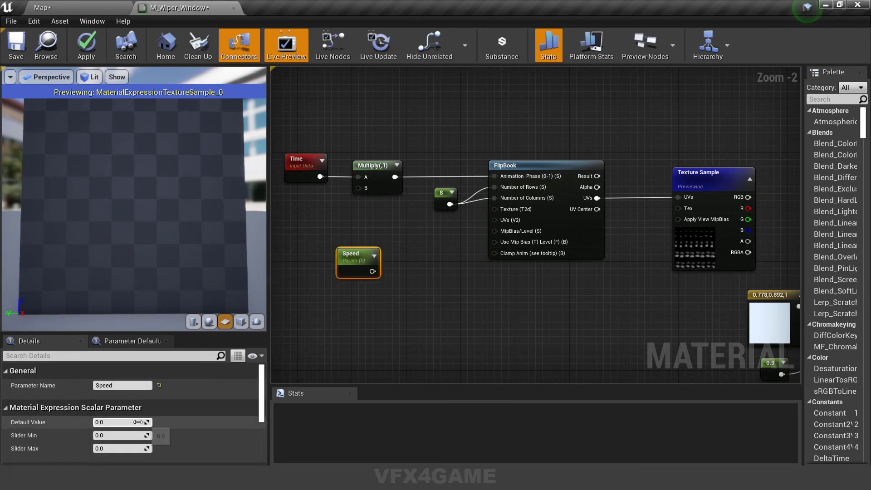
text(1)
key(Return)
drag(372, 270, 358, 188)
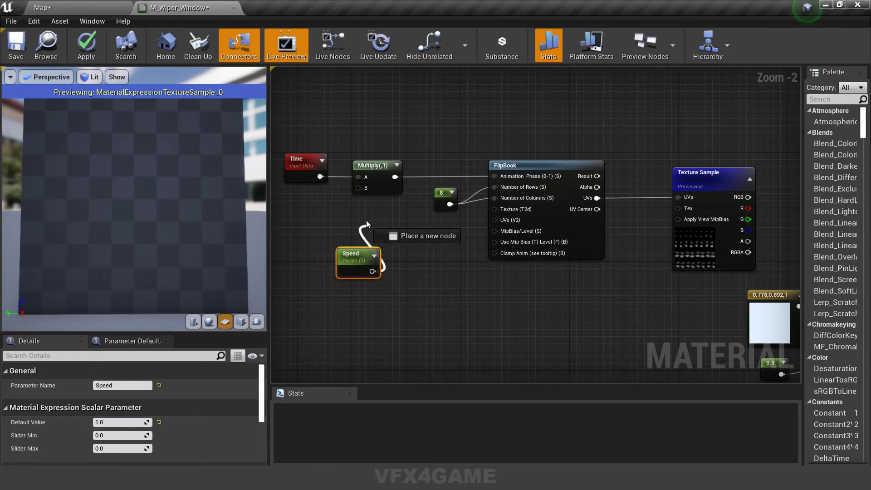
drag(358, 256, 306, 203)
click(694, 254)
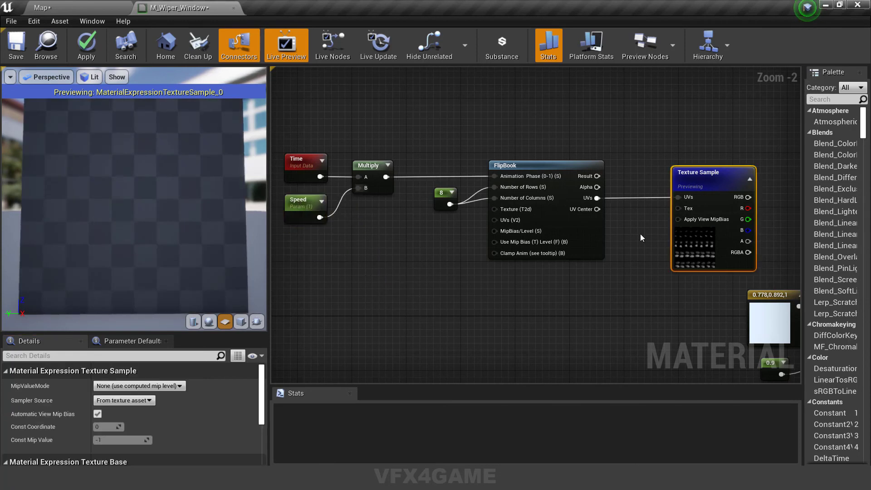
drag(196, 247, 191, 227)
right_drag(578, 293, 389, 213)
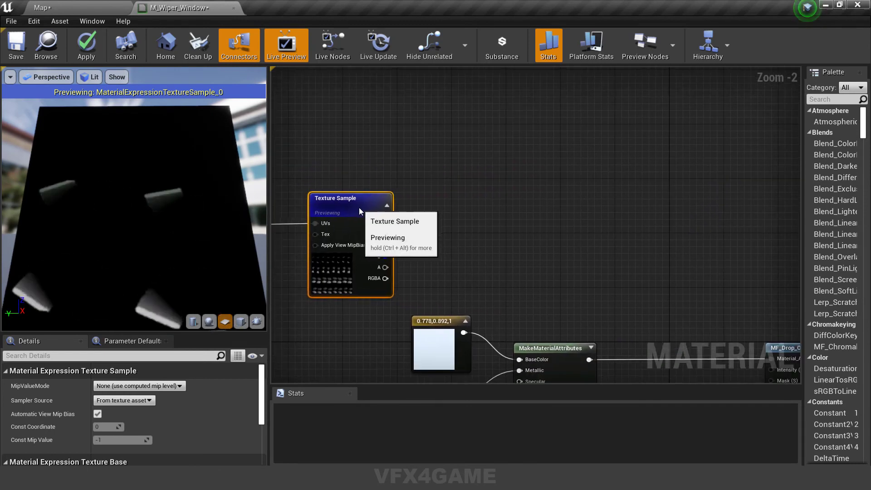
Step: Multiply the Texture Sample's red channel by a Const B of 100 and preview it
click(460, 231)
right_drag(459, 231, 448, 225)
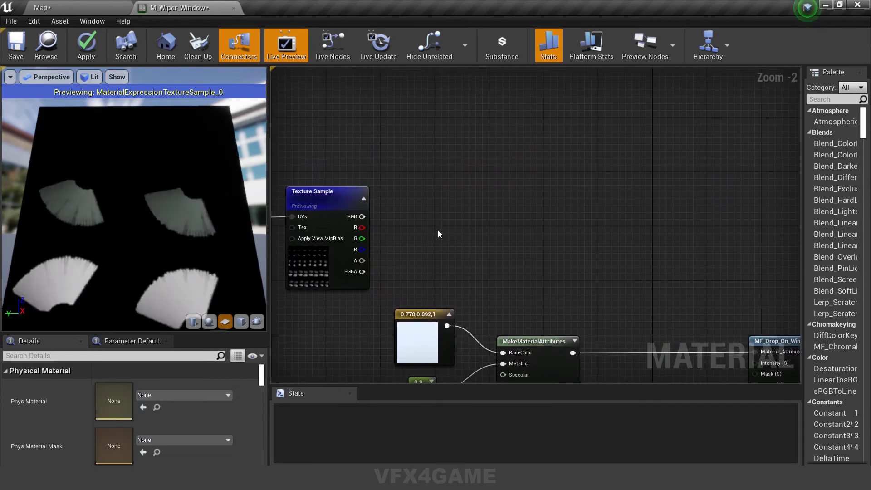
click(437, 230)
mouse_move(358, 227)
mouse_down()
mouse_move(437, 243)
mouse_move(420, 195)
mouse_up()
right_click(426, 221)
click(453, 226)
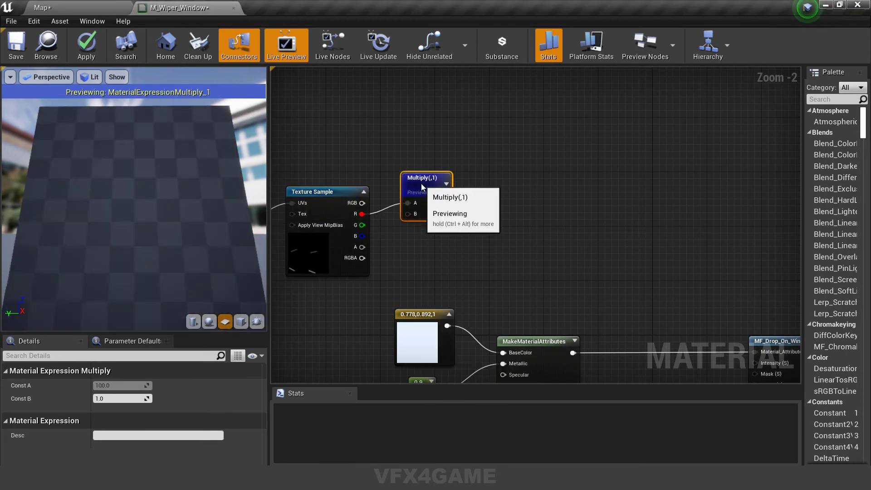
click(515, 216)
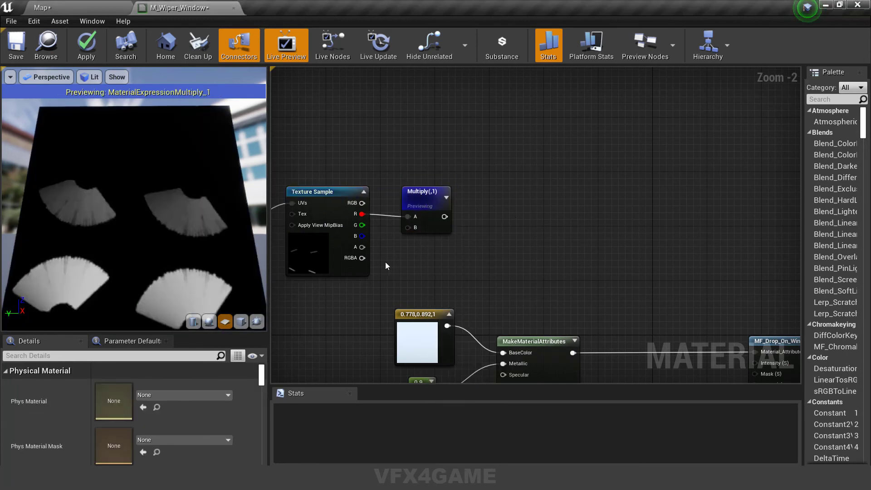
drag(385, 262, 436, 169)
click(119, 398)
text(100.)
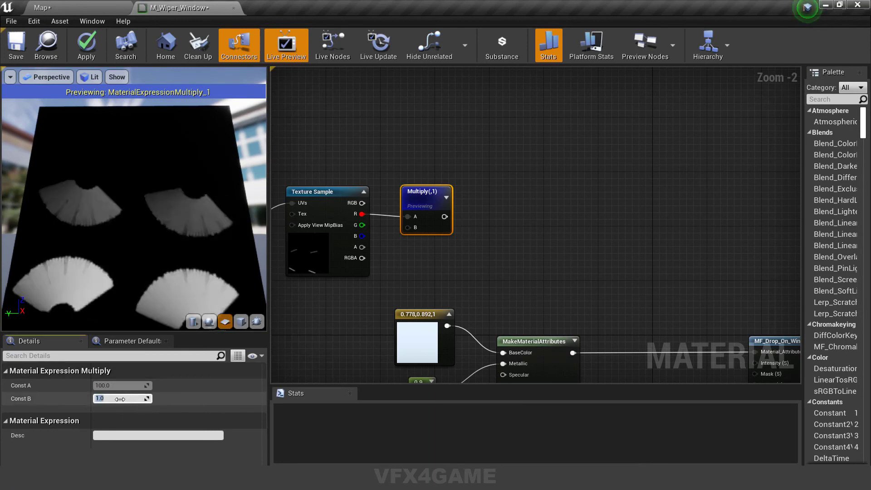
text(0)
key(Return)
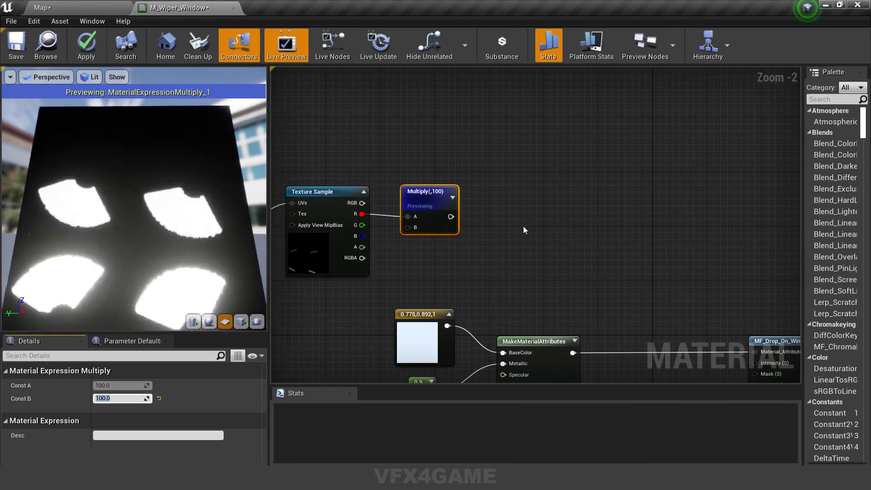
Step: Add a Clamp node to the graph
right_click(495, 224)
text(clamo)
key(BackSpace)
click(526, 277)
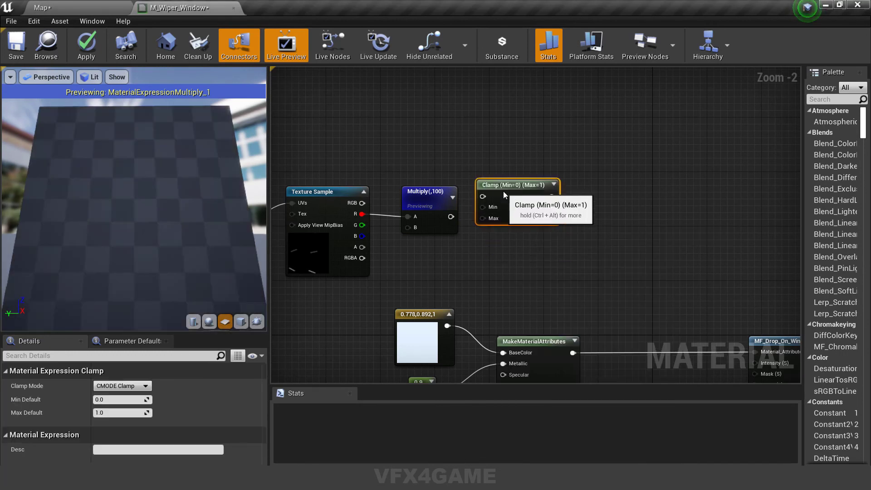
Step: Wire the Multiply output into the Clamp and preview the clamped result
mouse_move(451, 217)
mouse_down()
mouse_move(482, 217)
mouse_move(515, 184)
mouse_up()
right_click(505, 205)
click(535, 211)
click(431, 273)
right_drag(557, 249, 474, 258)
Step: Invert the clamped mask with a OneMinus (1-x) node and preview it
right_click(525, 226)
text(on)
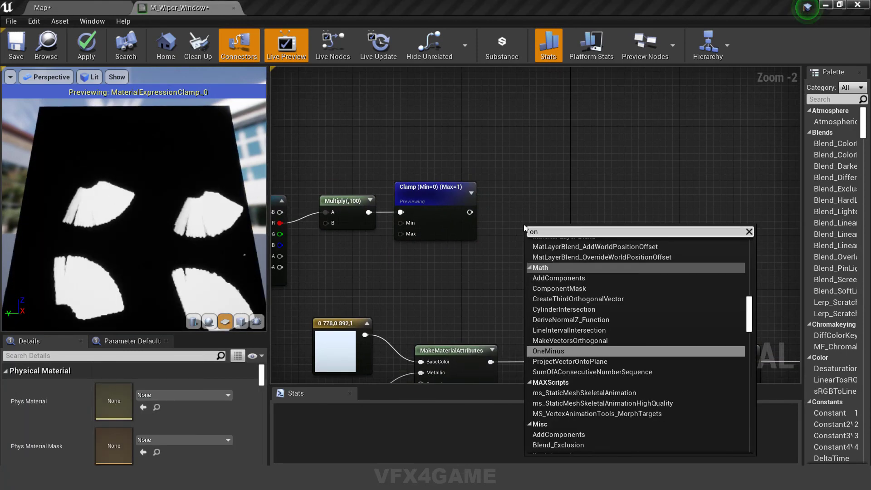
click(547, 349)
mouse_move(470, 212)
mouse_down()
mouse_move(527, 240)
mouse_move(506, 186)
mouse_up()
right_click(511, 201)
click(534, 208)
drag(194, 219, 181, 213)
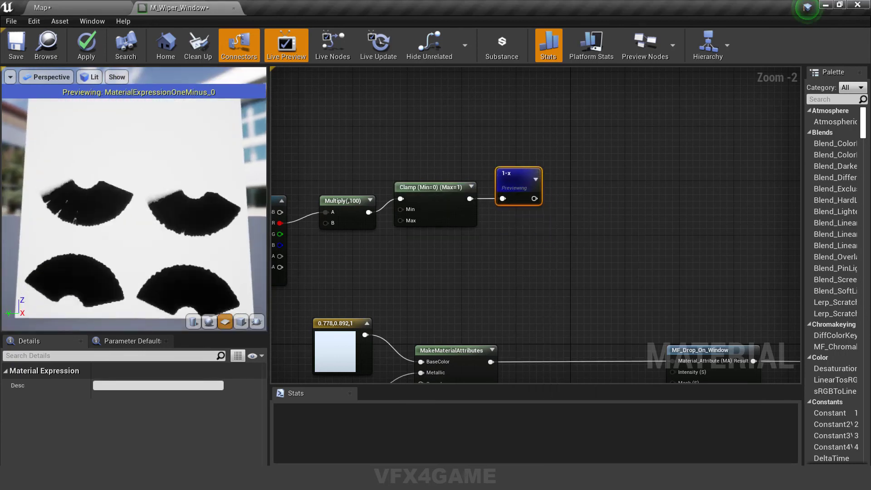
Step: Connect the 1-x output to MF_Drop_On_Window's Mask input and stop previewing the node
right_drag(531, 199, 392, 131)
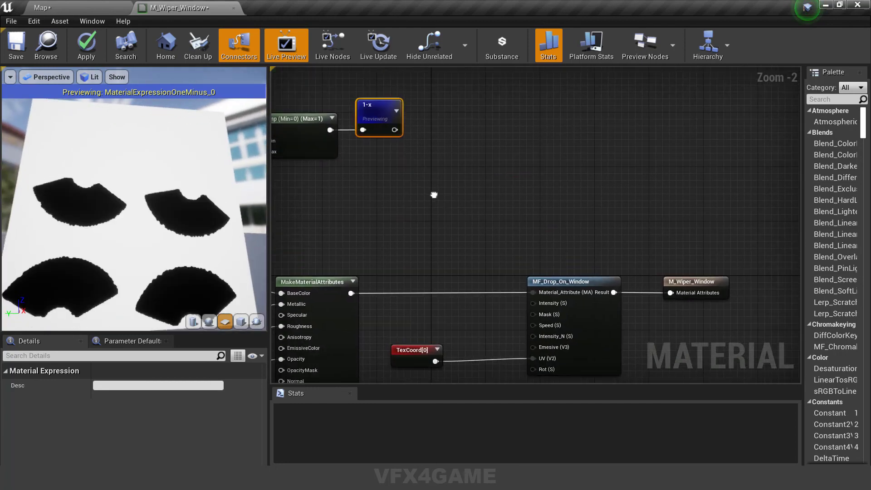
drag(393, 131, 492, 197)
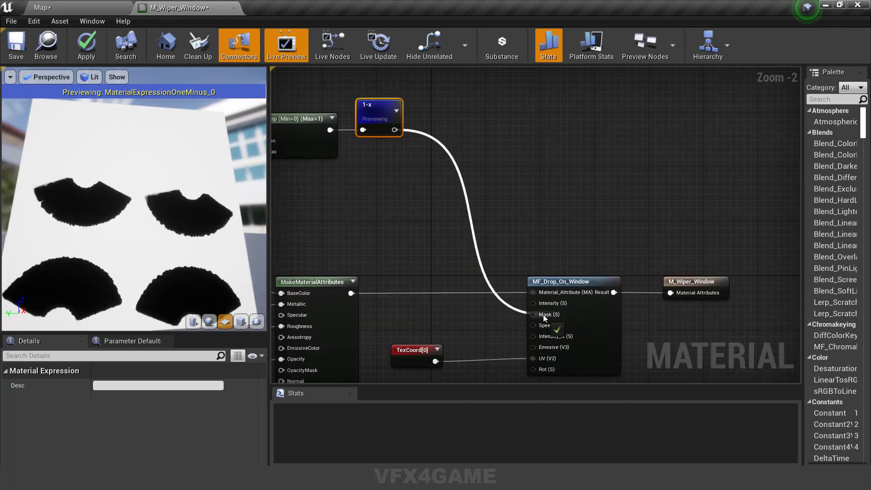
drag(524, 306, 540, 314)
click(401, 256)
right_click(373, 114)
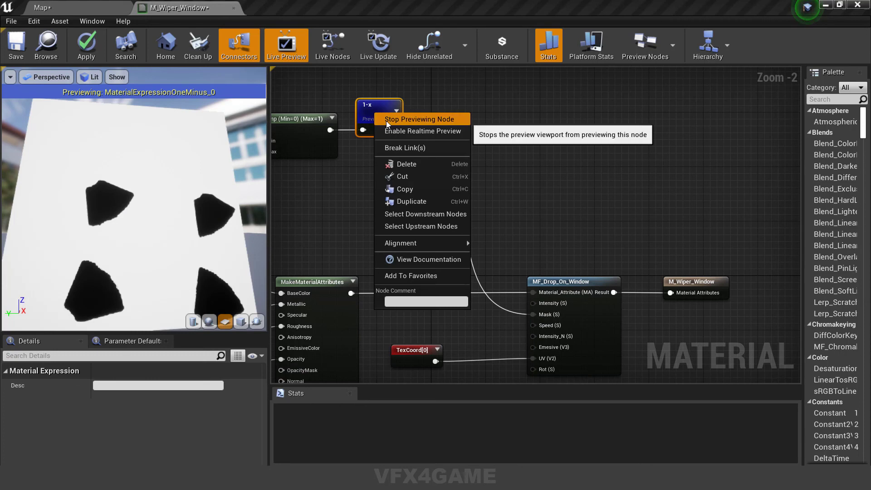
click(399, 118)
click(432, 114)
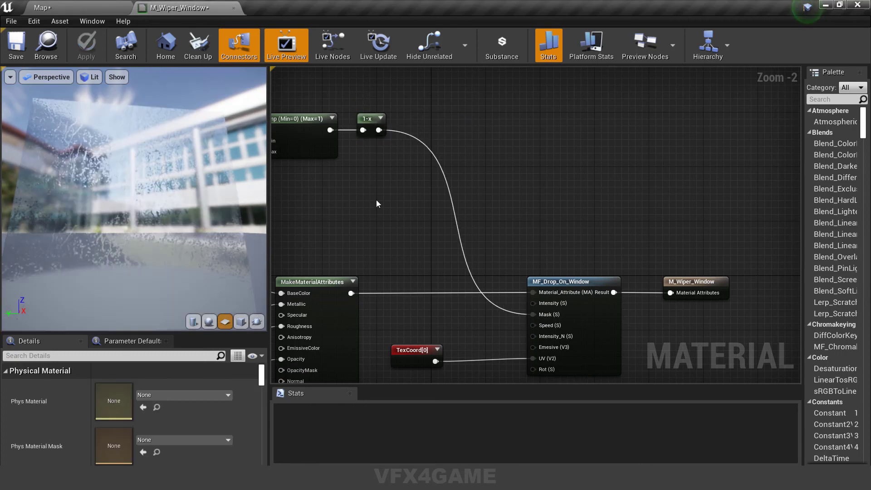
Step: Inspect the raindrop-masked window in the preview and level, then return to the Content folder
mouse_move(138, 218)
mouse_down()
mouse_move(163, 195)
mouse_move(136, 218)
mouse_move(149, 204)
mouse_up()
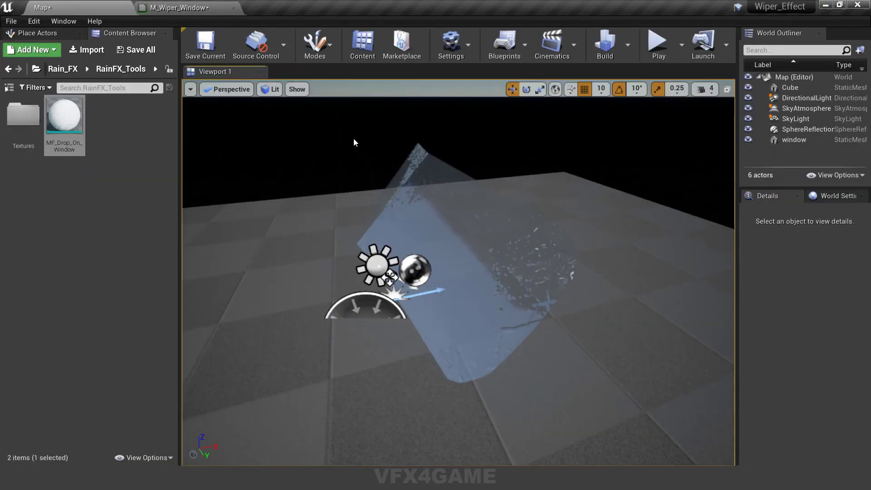
mouse_move(354, 143)
right_down()
mouse_move(363, 118)
mouse_move(376, 127)
right_up()
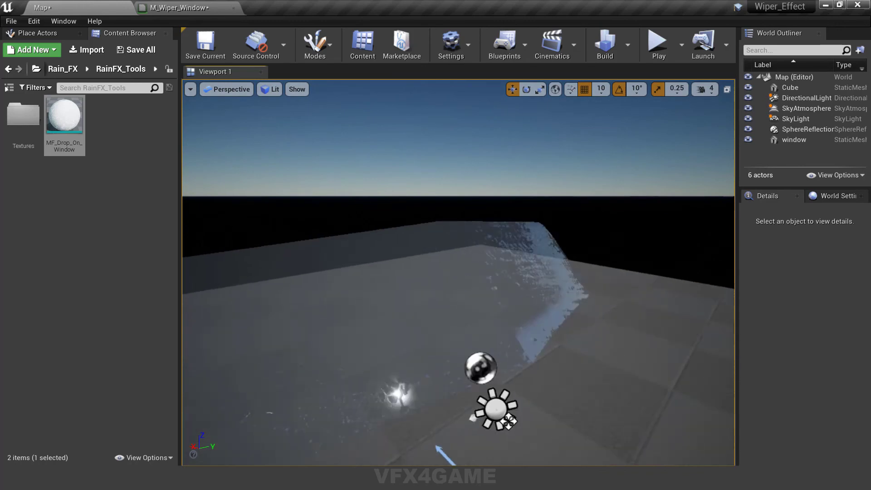
mouse_move(377, 127)
right_down()
mouse_move(361, 210)
mouse_move(363, 195)
right_up()
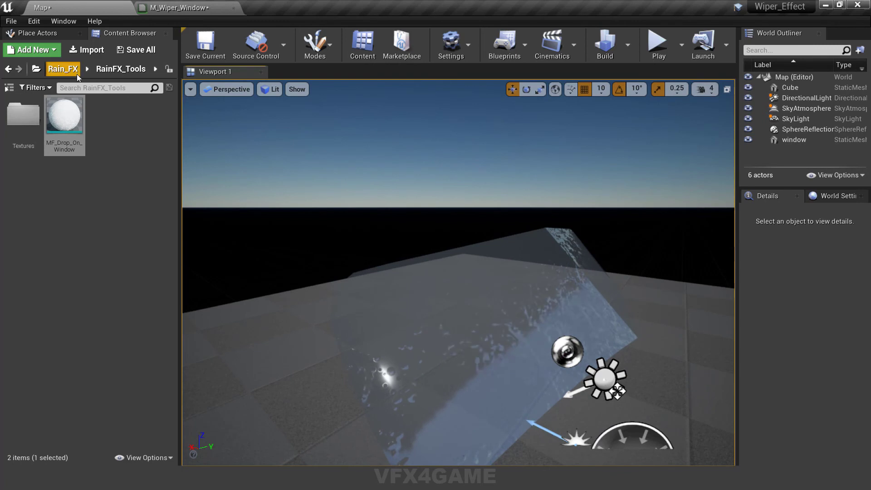
key(alt+Left)
click(68, 70)
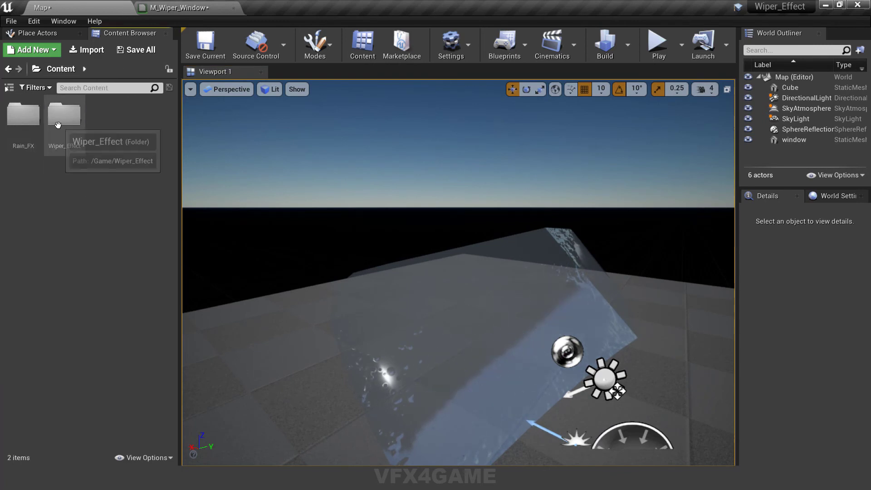
Step: Open M_Wiper_Window_Inst in Wiper_Effect/Material, override Speed to 0.5, and close the editor
double_click(63, 115)
double_click(98, 137)
double_click(81, 132)
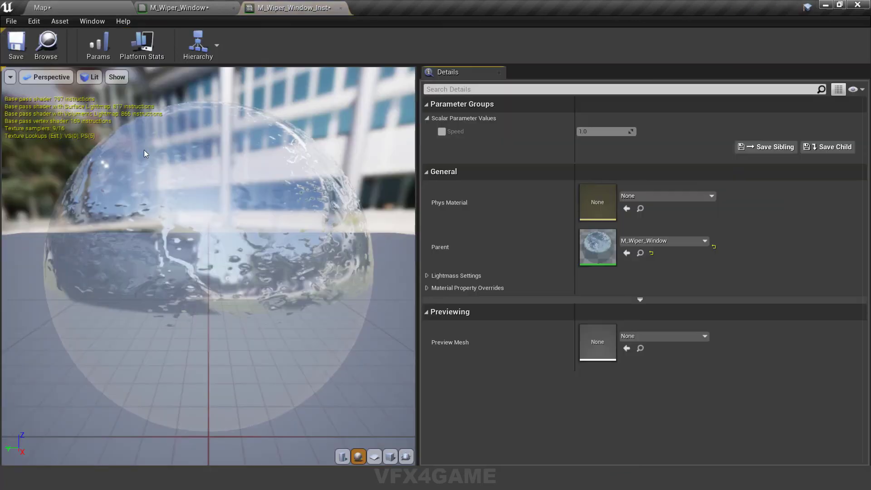
drag(294, 8, 317, 75)
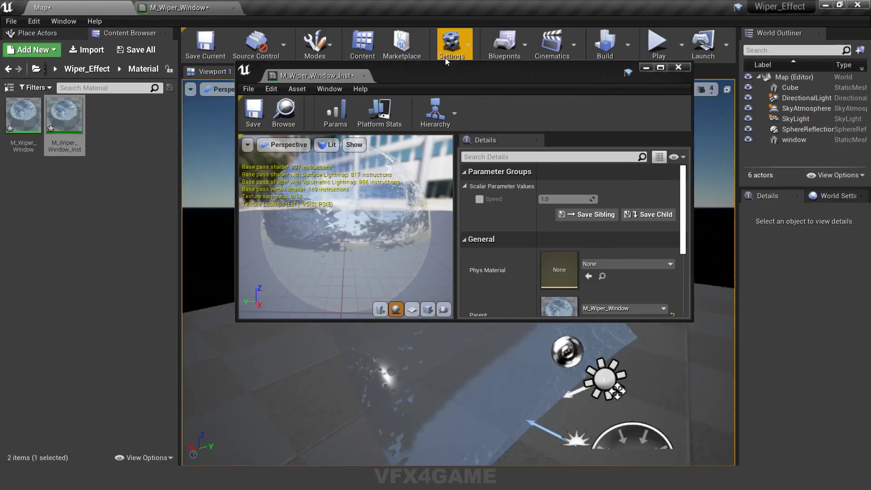
drag(447, 68, 142, 28)
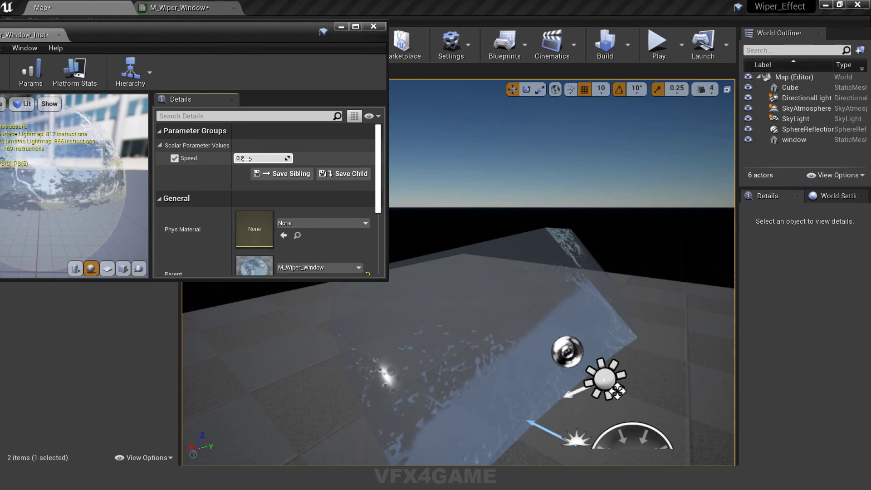
click(372, 27)
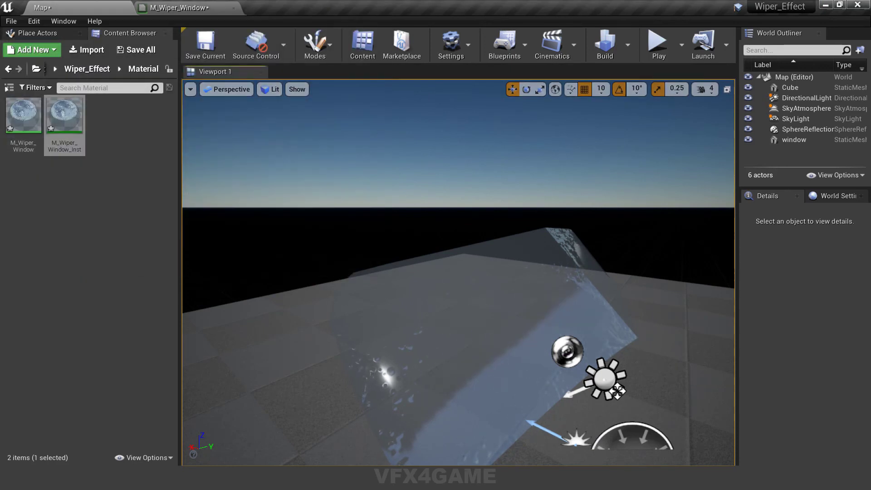
Step: Fly the level camera around the rain-covered window mesh to view it from several angles
right_drag(458, 272, 499, 272)
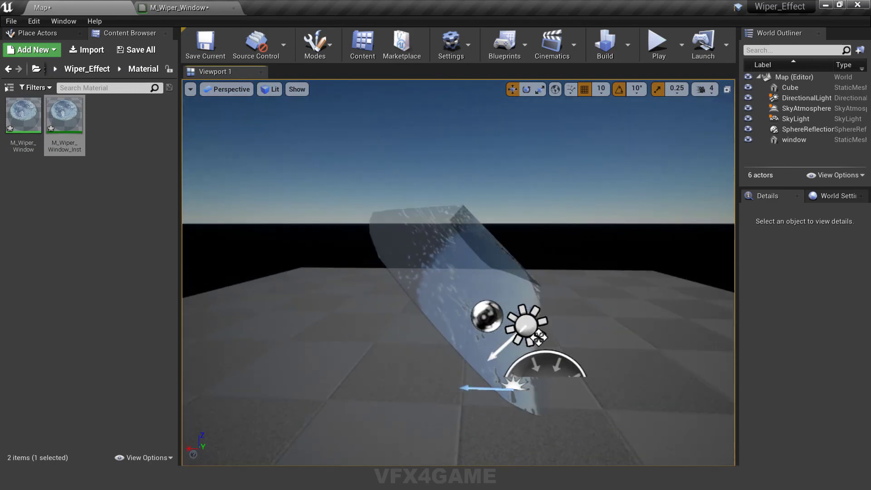
mouse_move(499, 272)
right_down()
mouse_move(481, 281)
mouse_move(397, 178)
right_up()
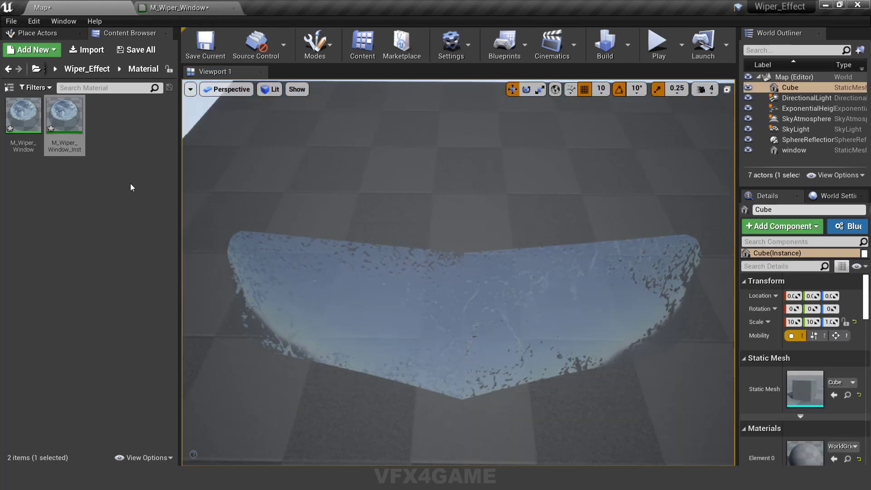
click(131, 187)
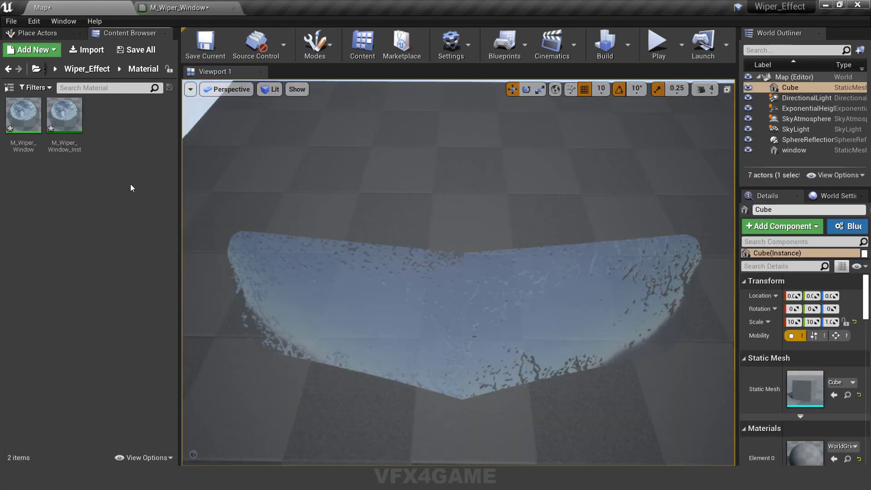